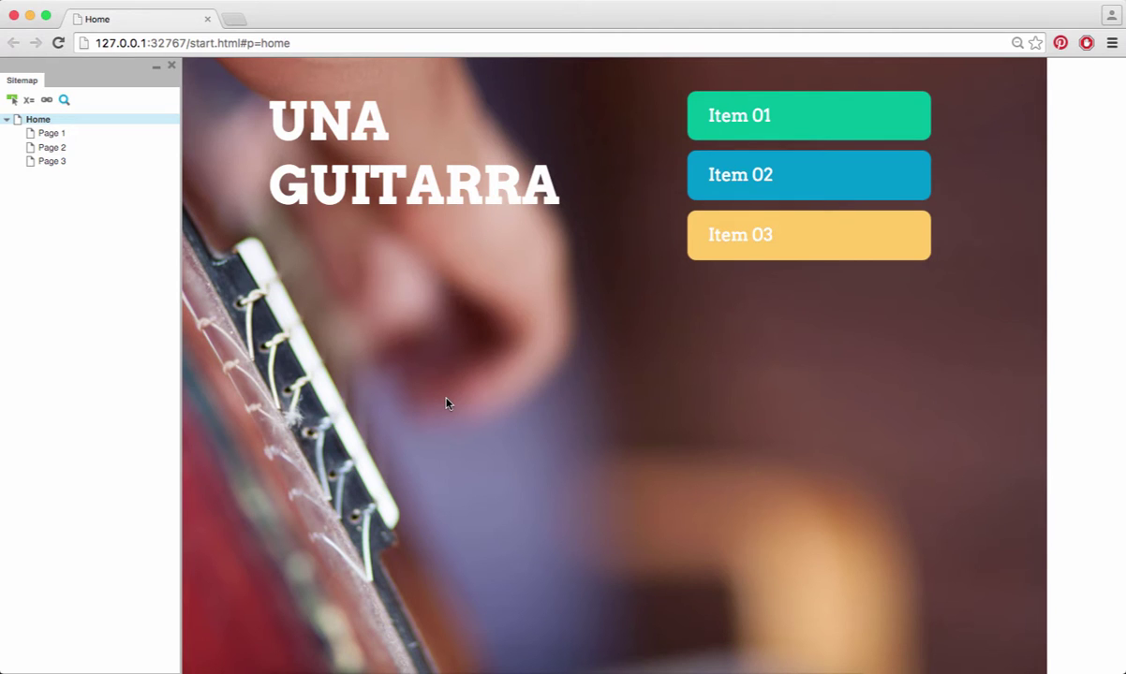
Expand and collapse Items 01, 02 and 03 in the preview to see the accordion behaviour
click(764, 126)
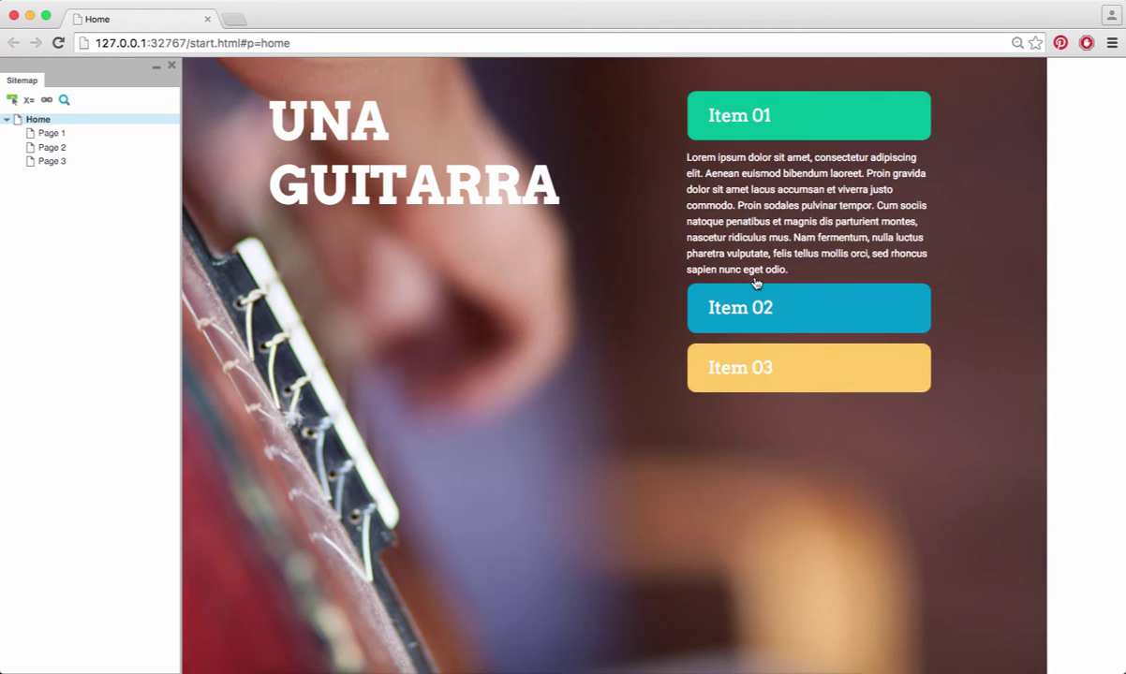
click(757, 309)
click(755, 502)
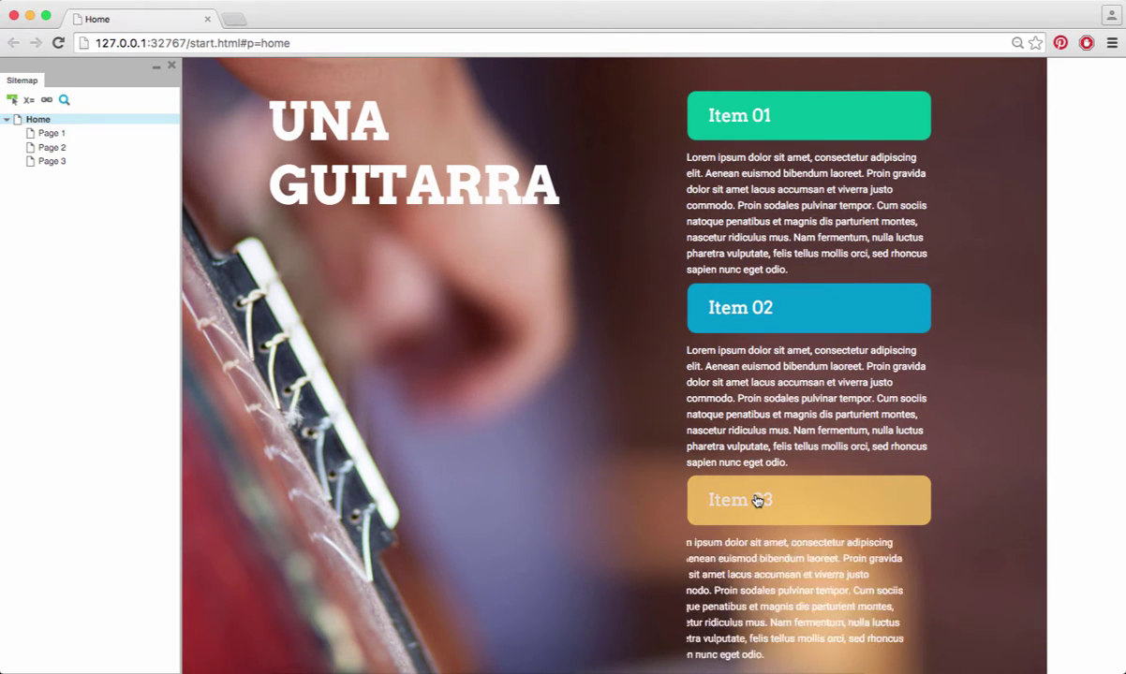
click(757, 504)
click(729, 307)
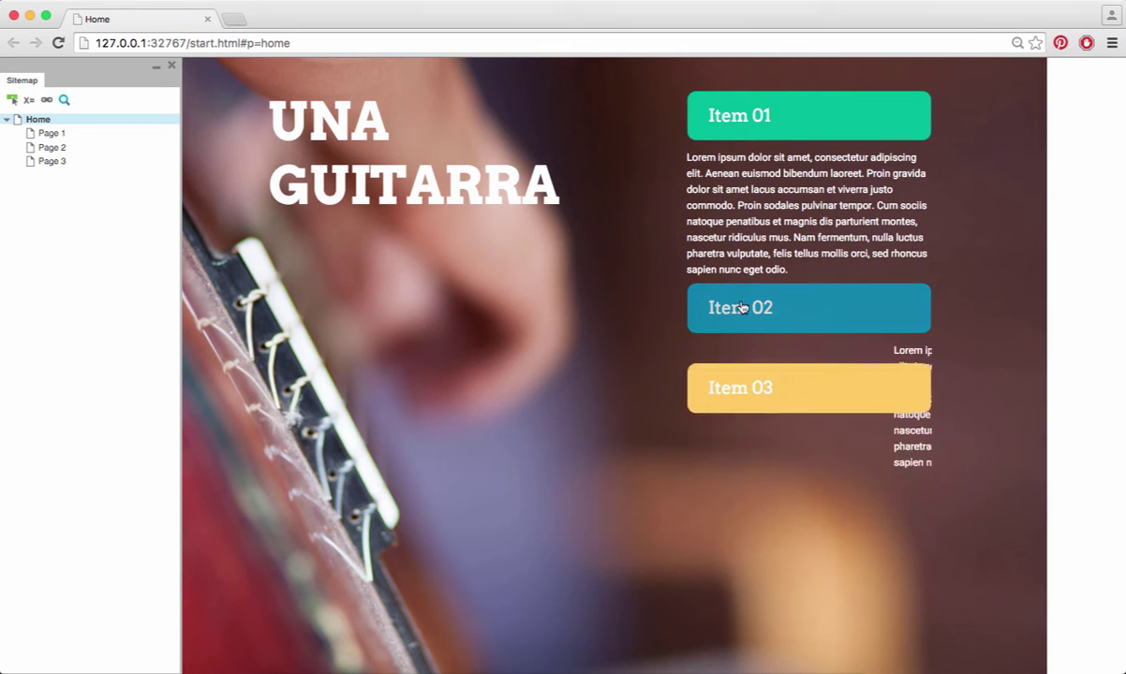
click(740, 132)
click(719, 174)
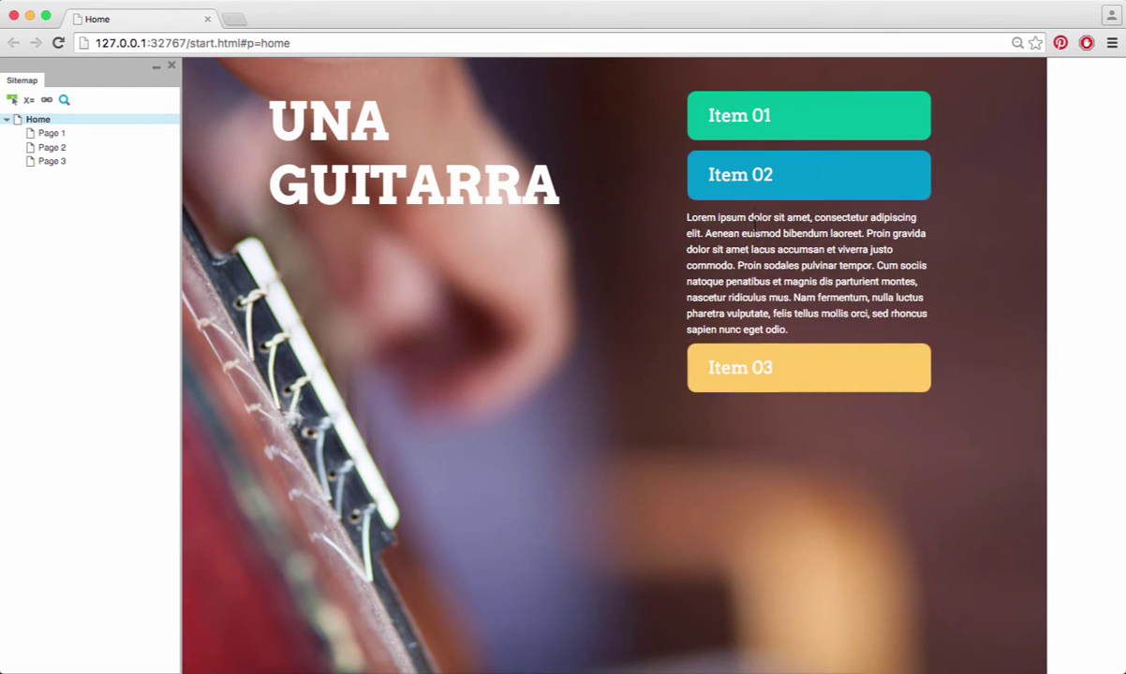
click(755, 195)
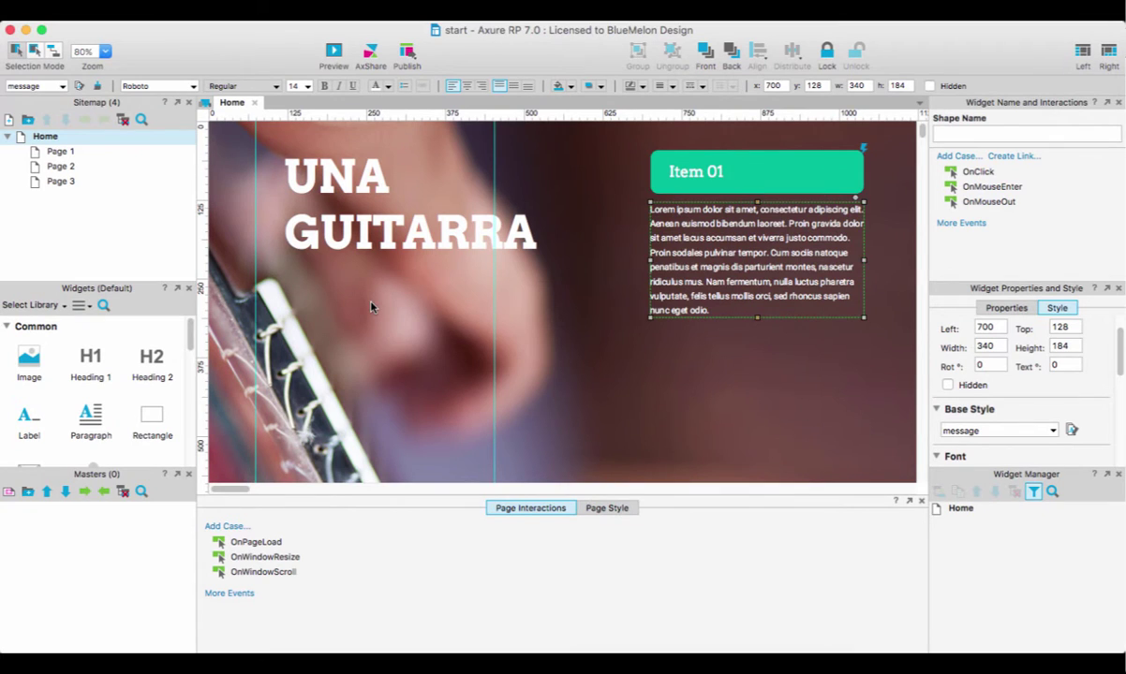
Zoom the canvas and inspect the background, heading, Item 01 button and its paragraph
key(ctrl+minus)
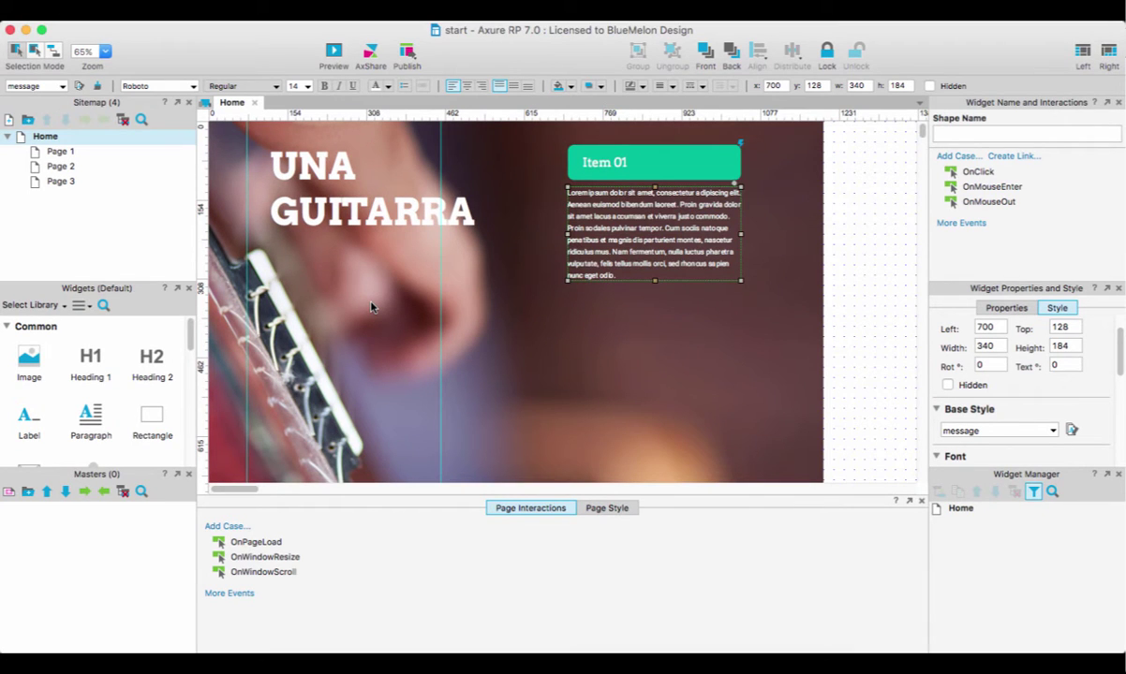
click(230, 173)
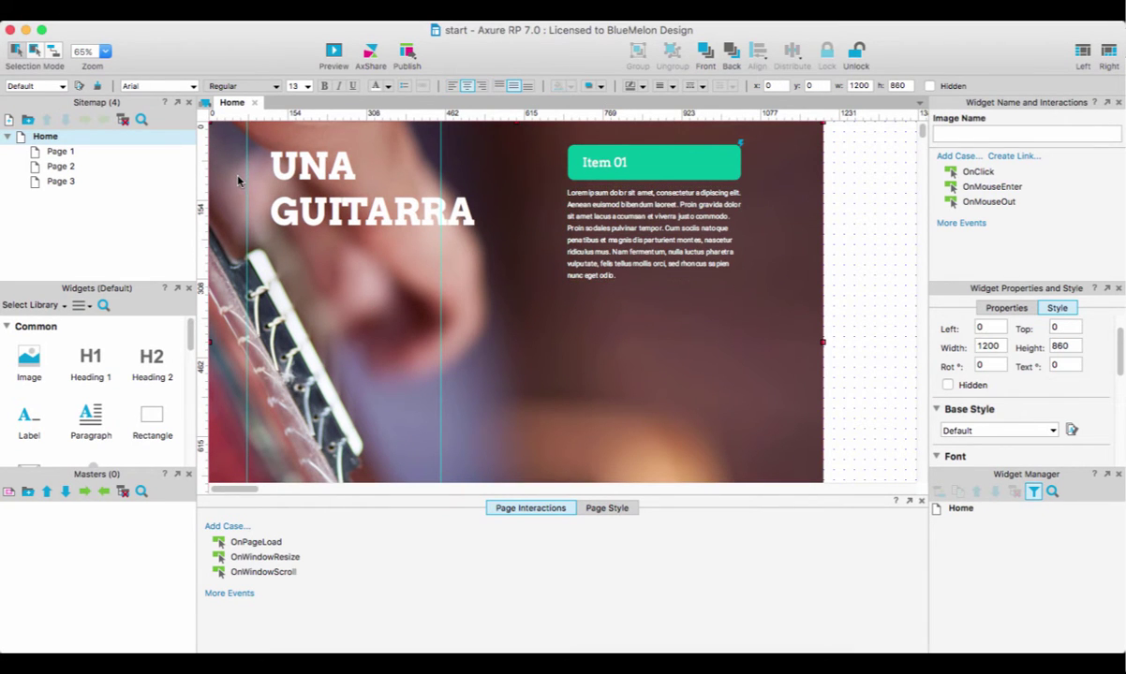
click(335, 224)
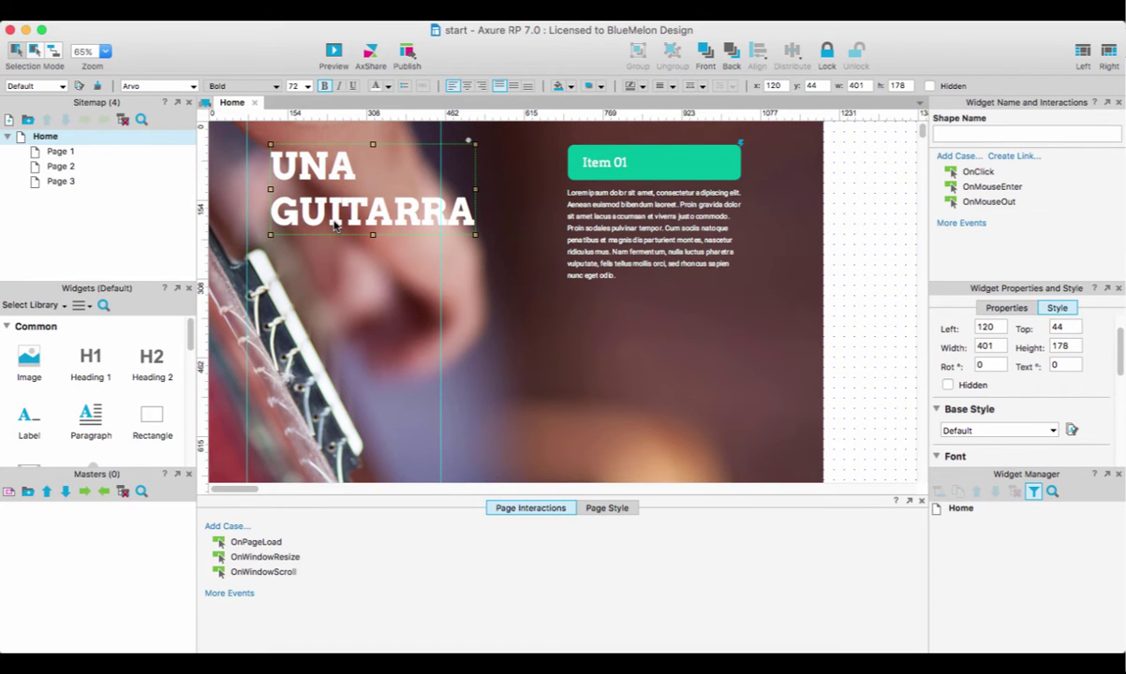
key(ctrl+plus)
scroll(334, 225, right, 8)
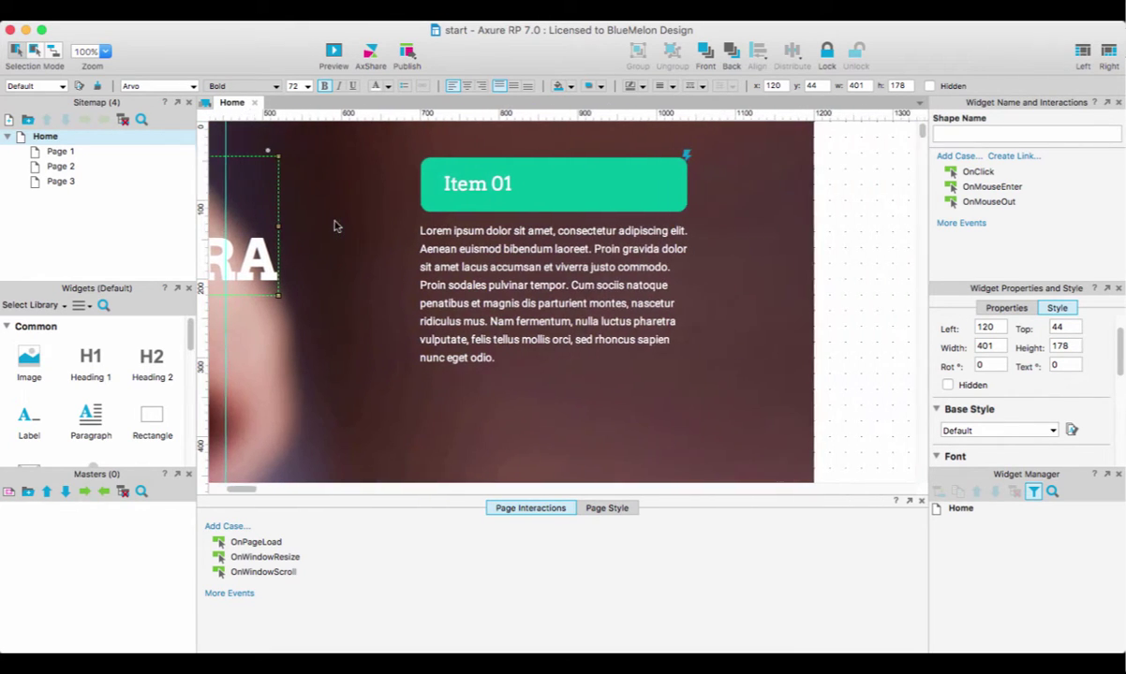
click(541, 191)
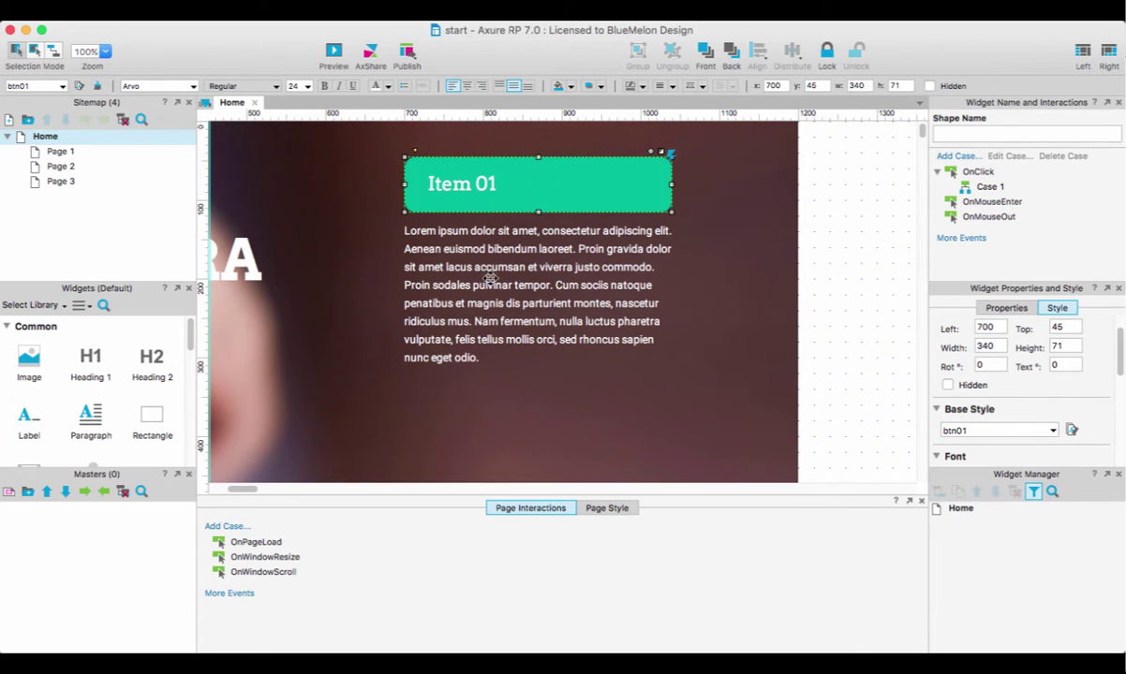
click(467, 261)
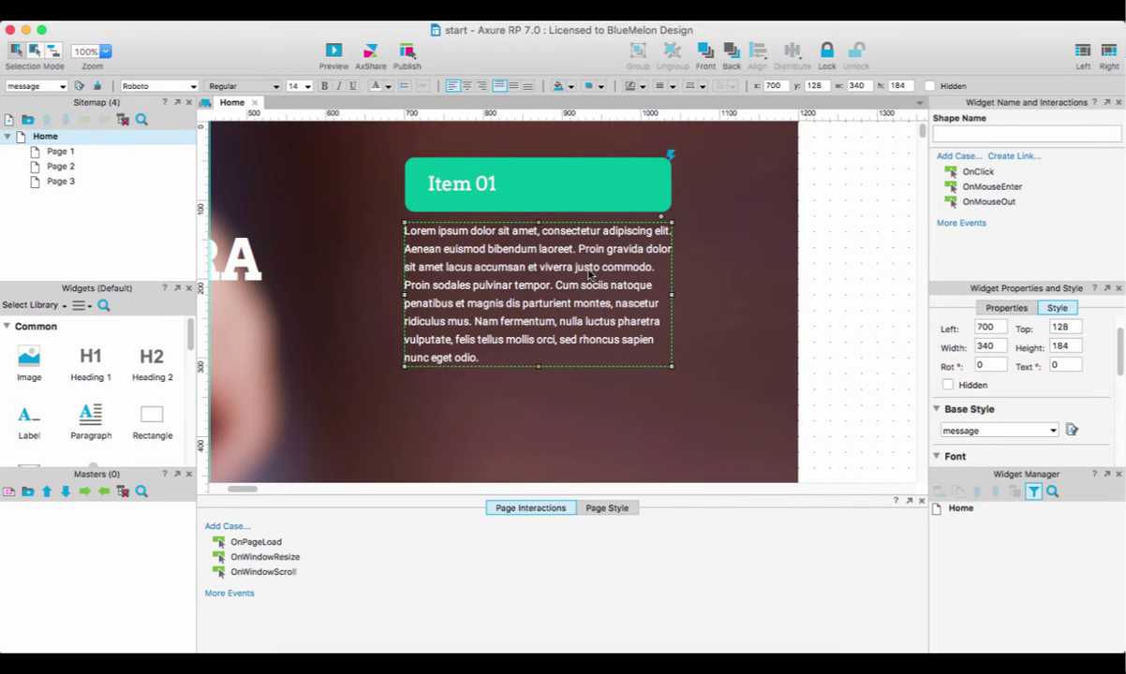
click(609, 199)
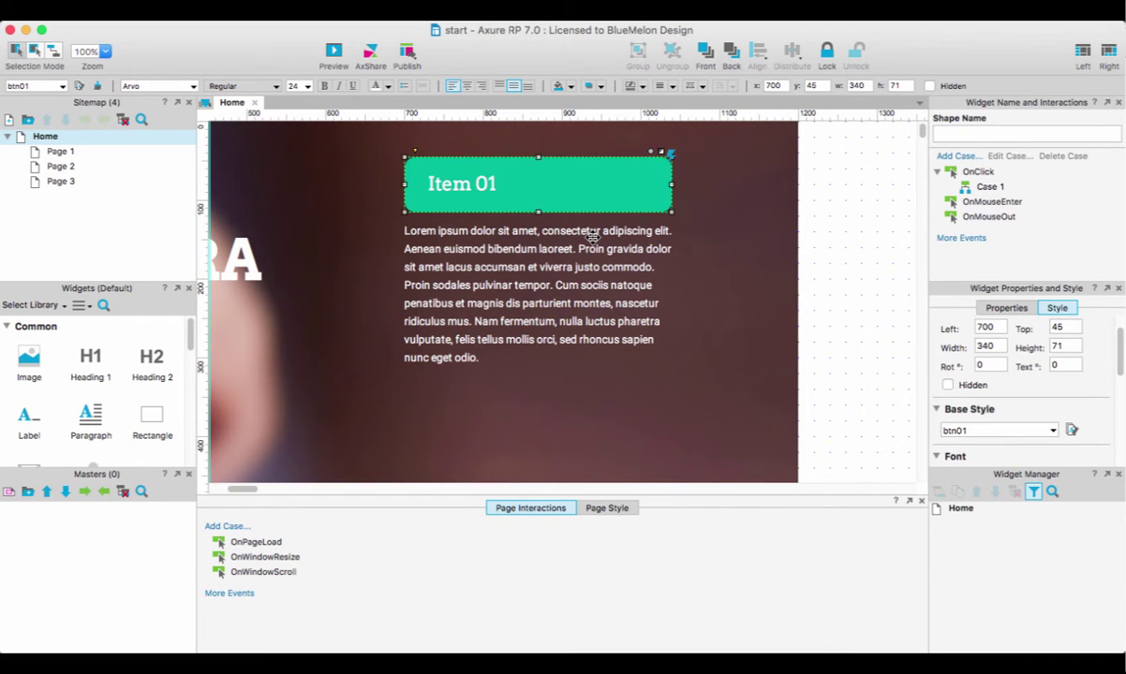
Set the paragraph under Item 01 hidden by default and name it msg_01
click(591, 237)
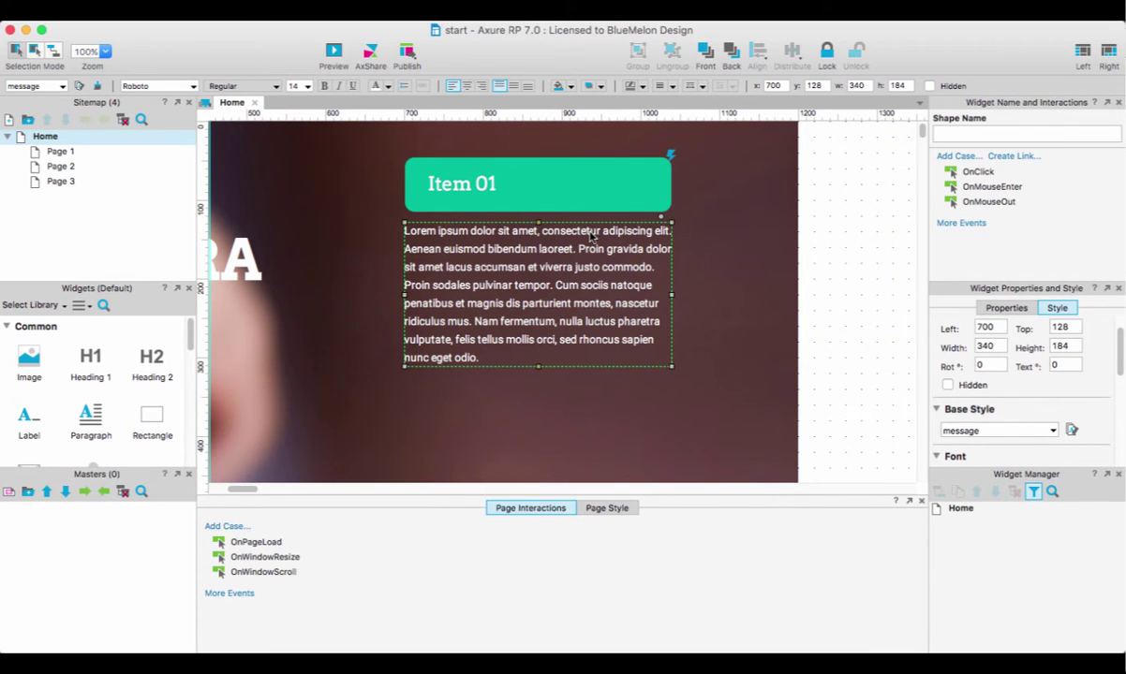
right_click(591, 237)
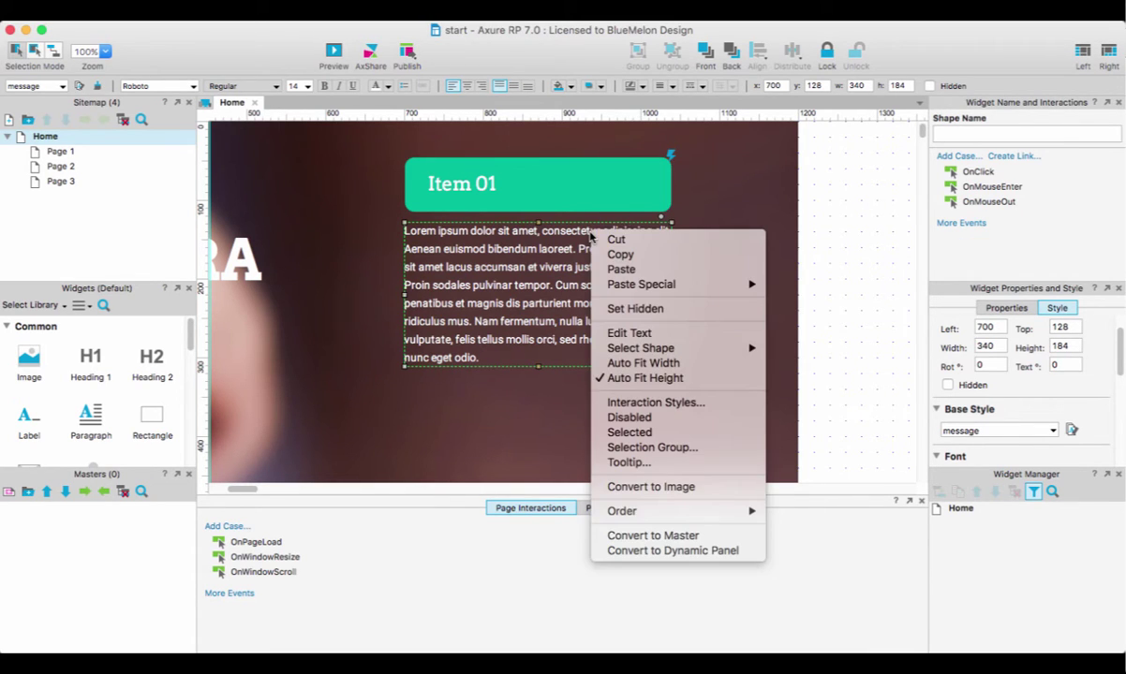
click(625, 309)
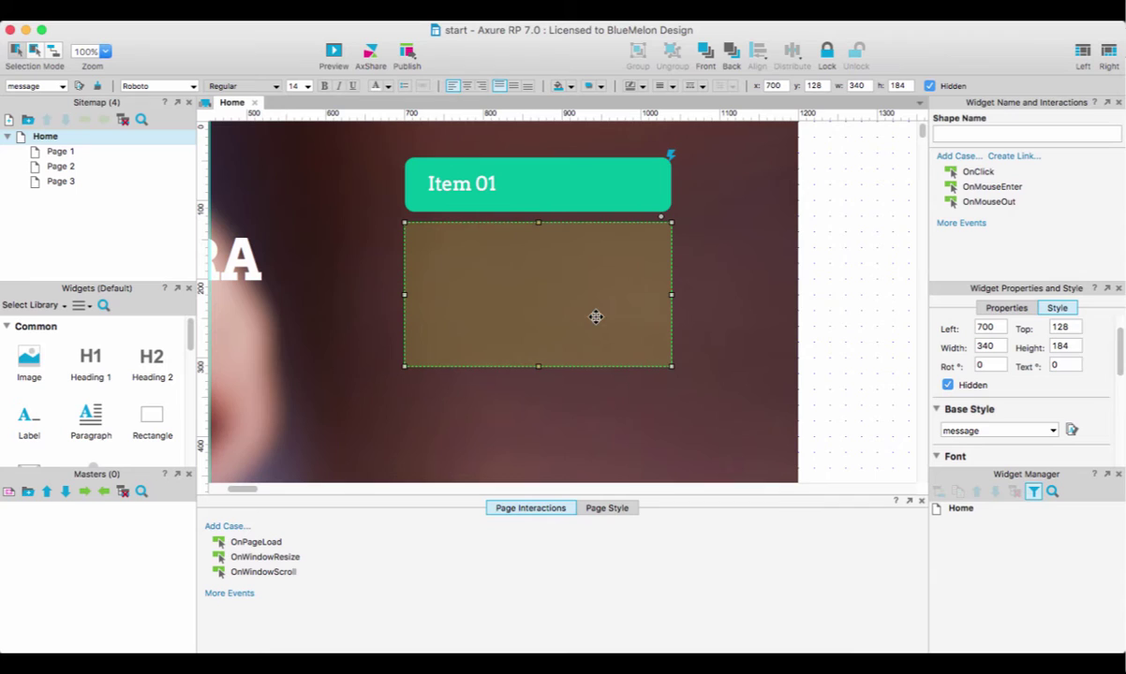
click(944, 137)
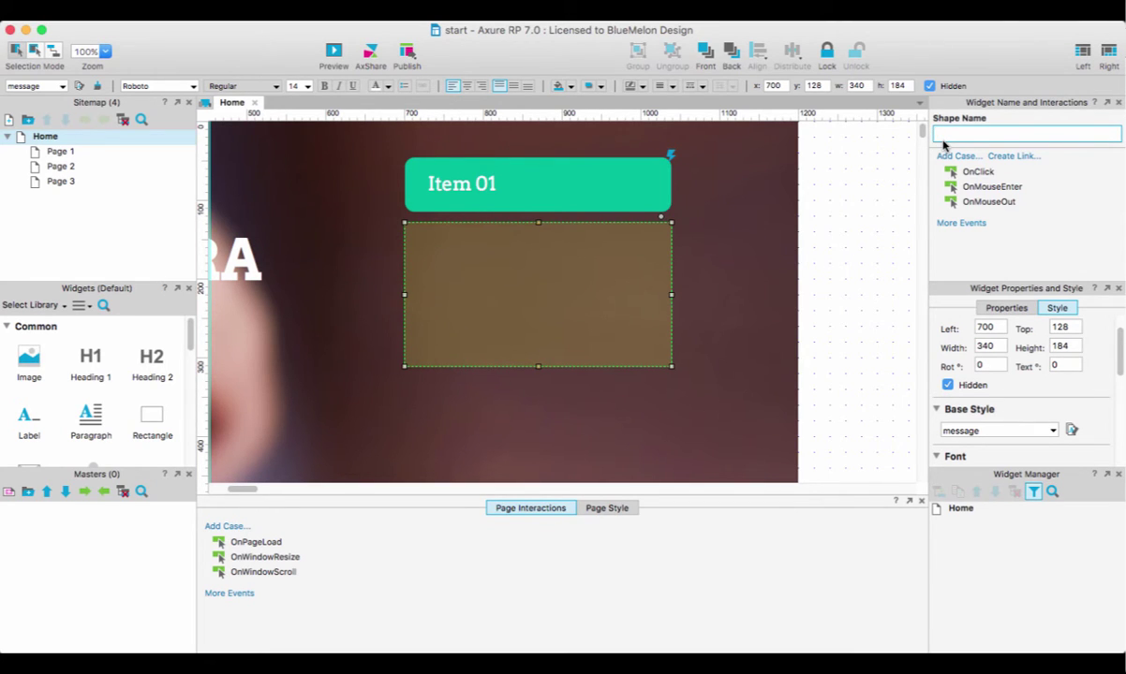
text(msg_01)
Delete the Item 01 button's existing OnClick case
click(586, 176)
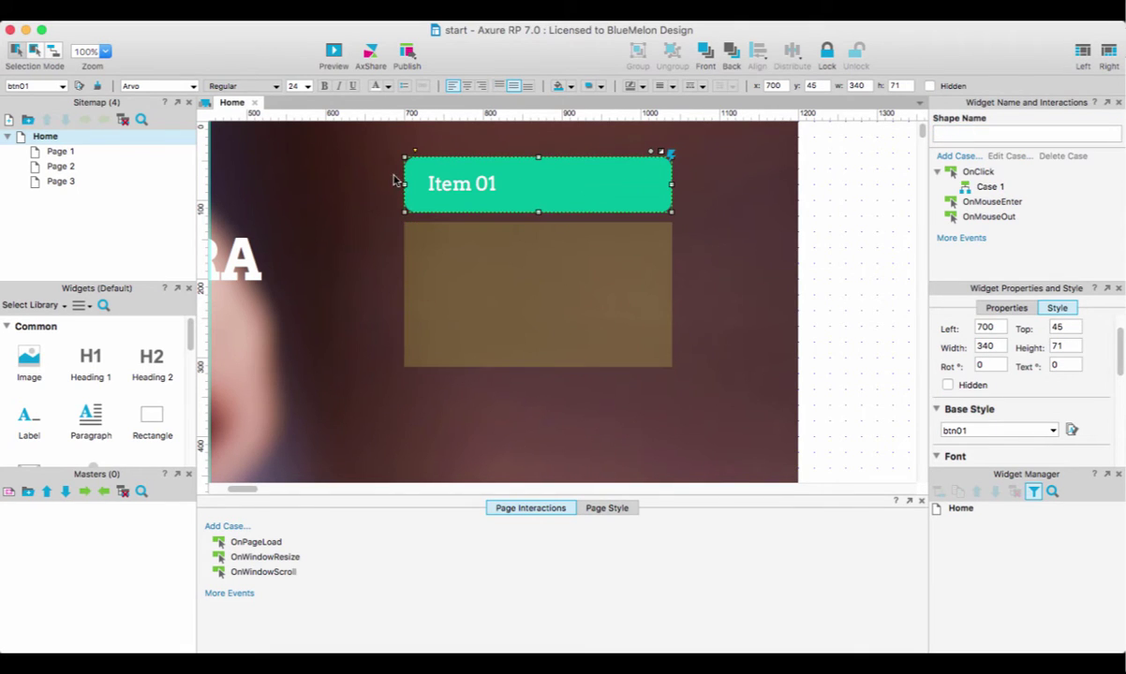
click(990, 187)
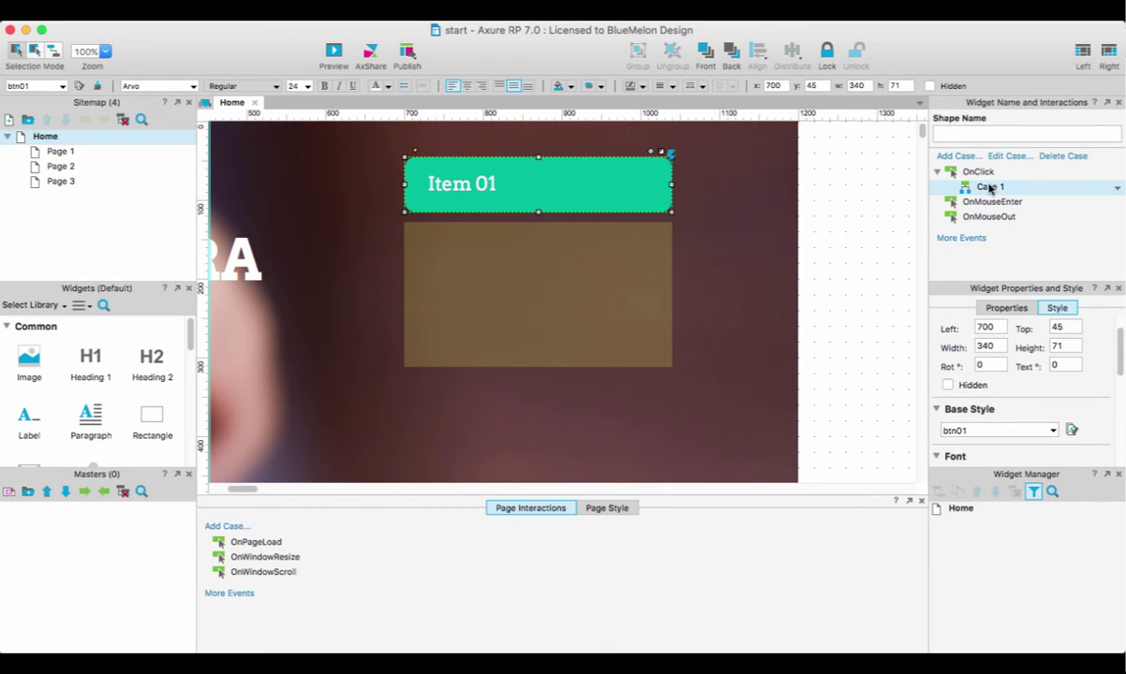
key(Delete)
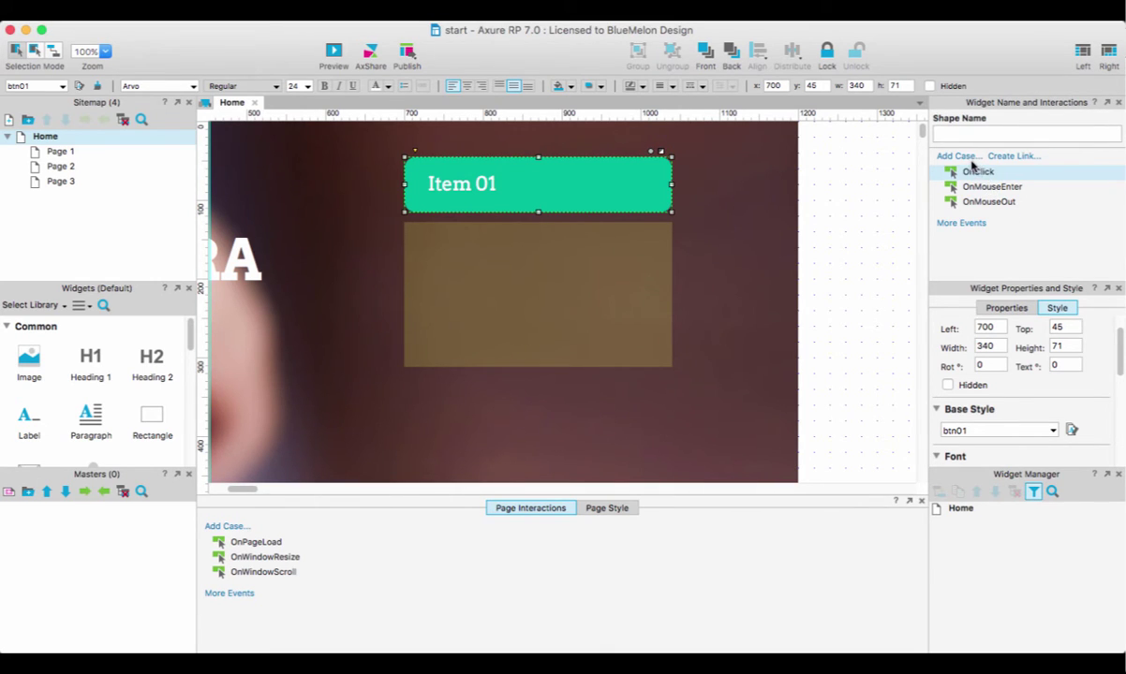
Create a new OnClick case with a Show/Hide action that toggles msg_01's visibility
double_click(978, 174)
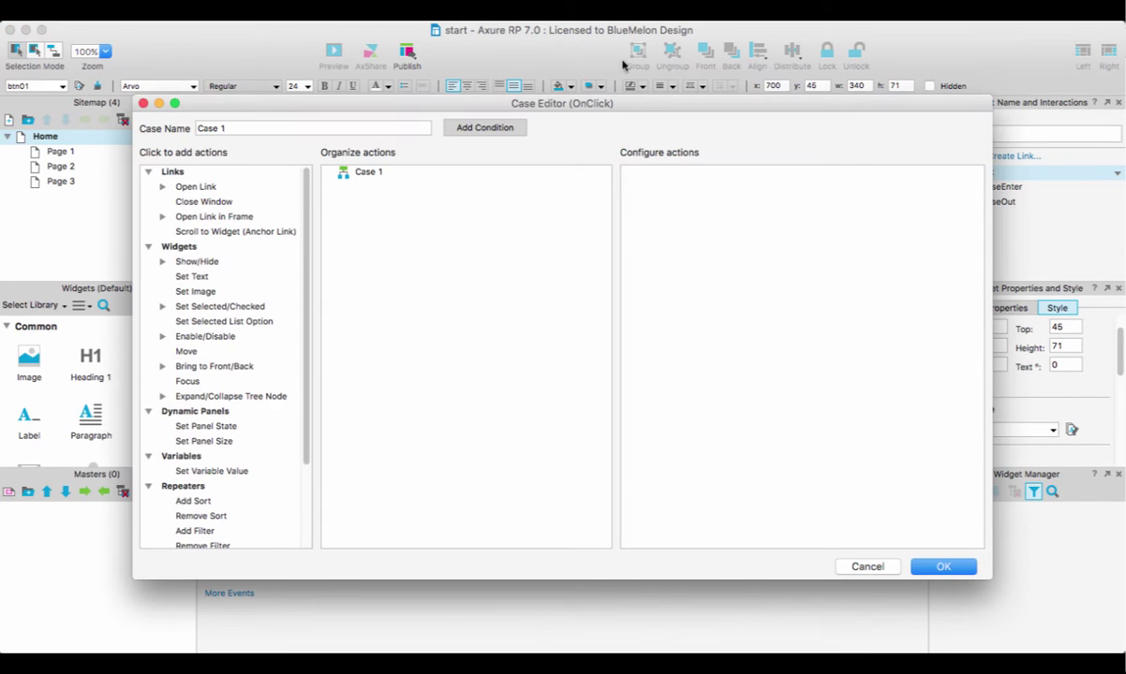
click(196, 262)
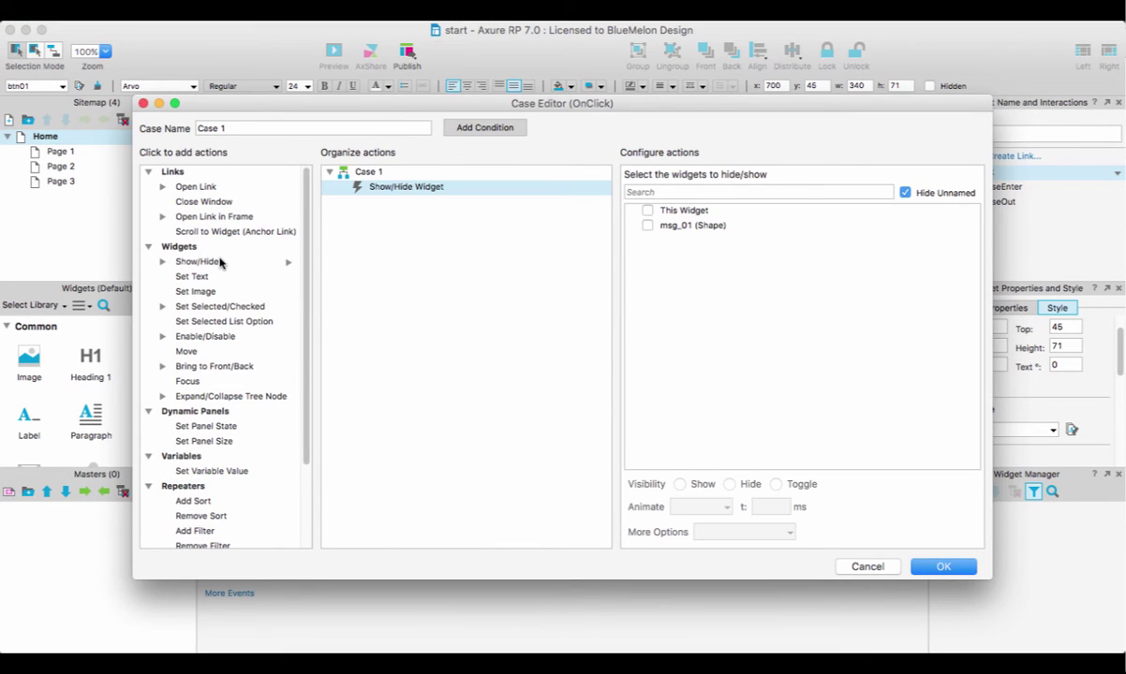
click(647, 225)
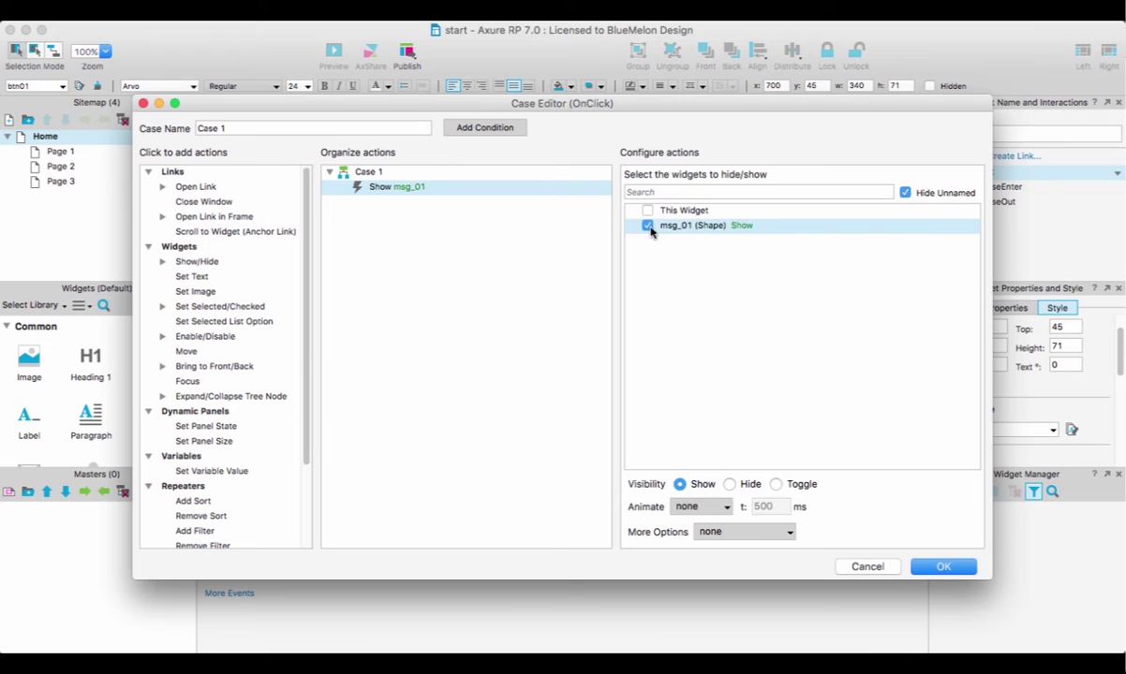
drag(761, 106, 622, 317)
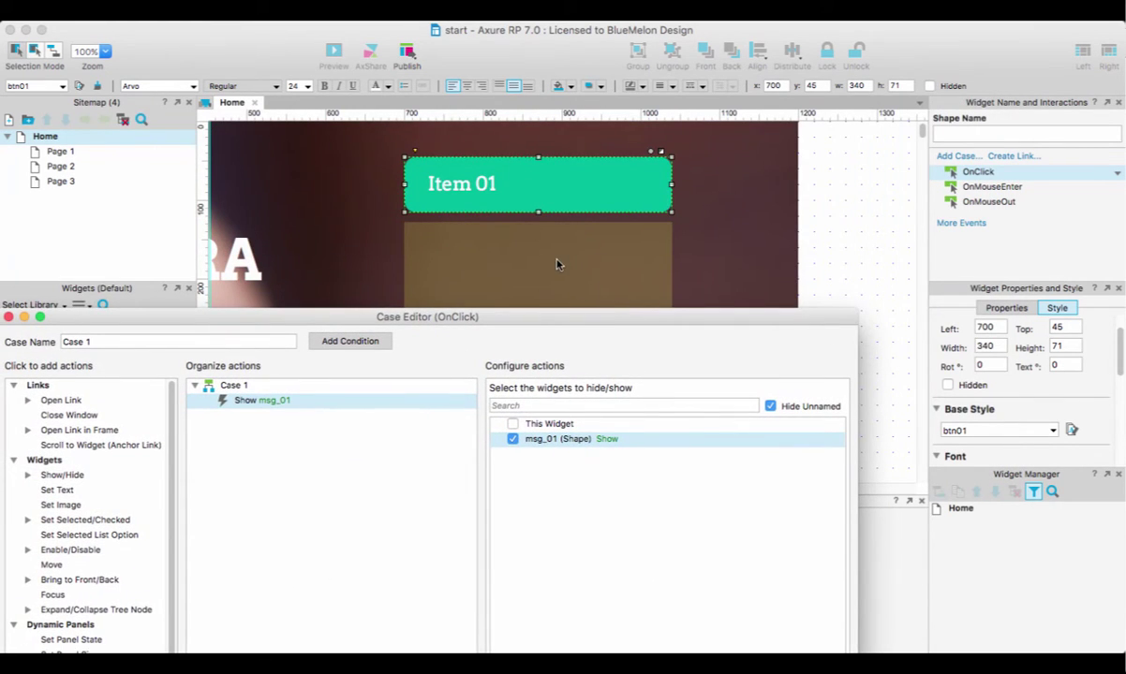
drag(586, 324, 523, 103)
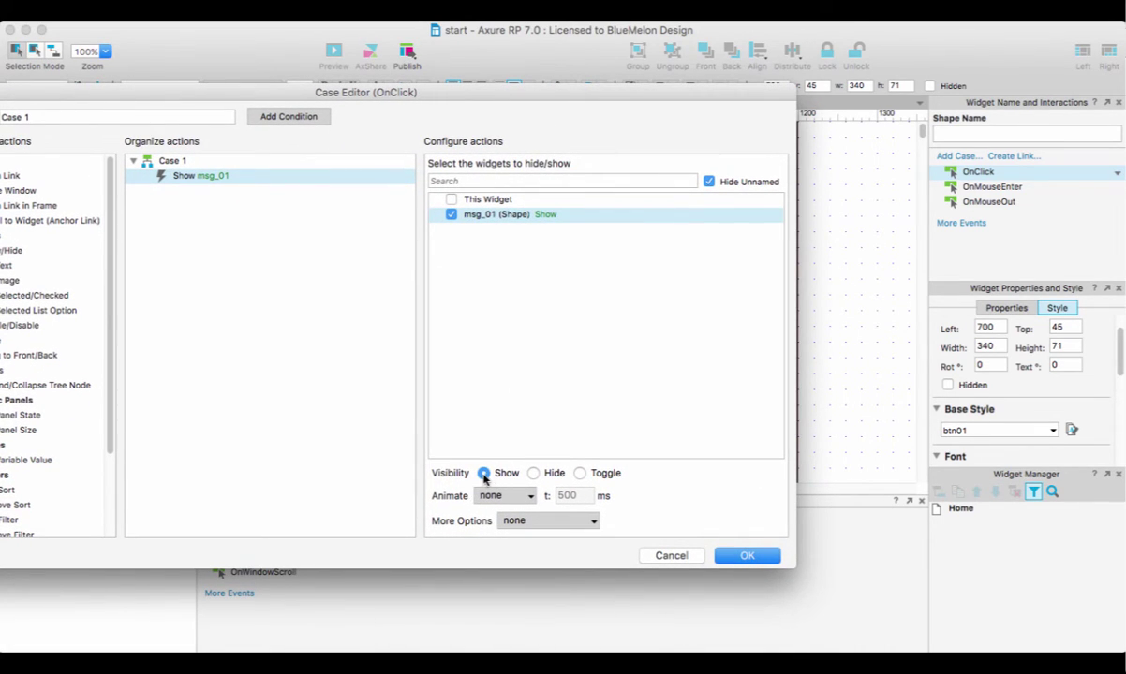
click(581, 474)
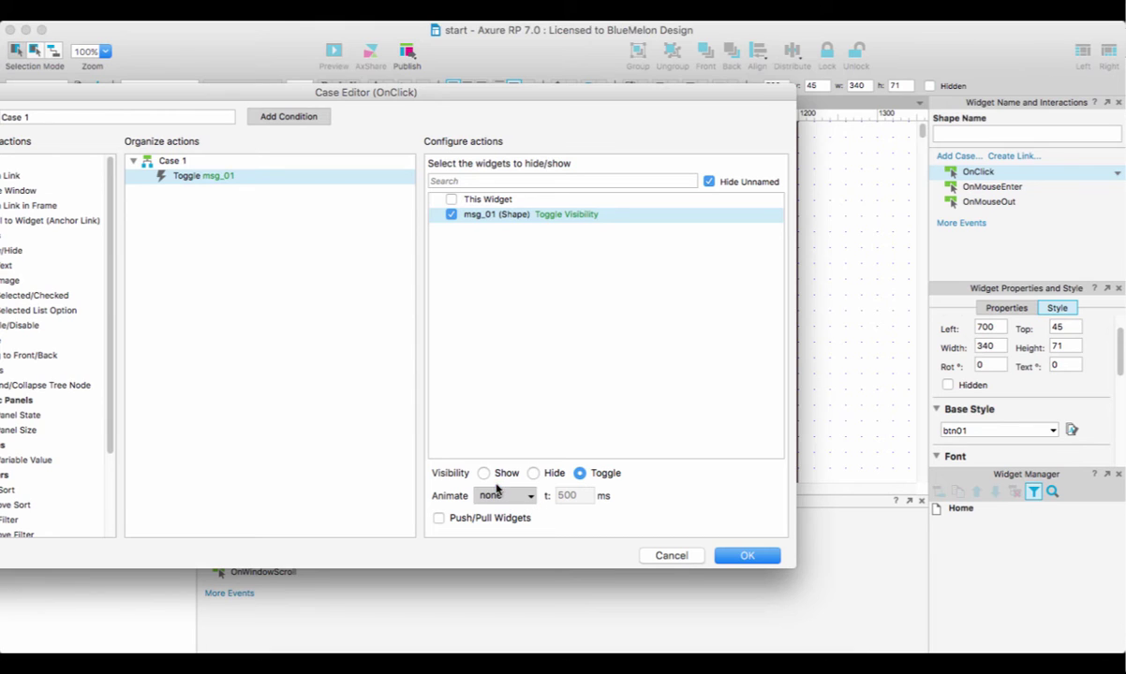
Make the msg_01 toggle fade over 300 ms
click(528, 496)
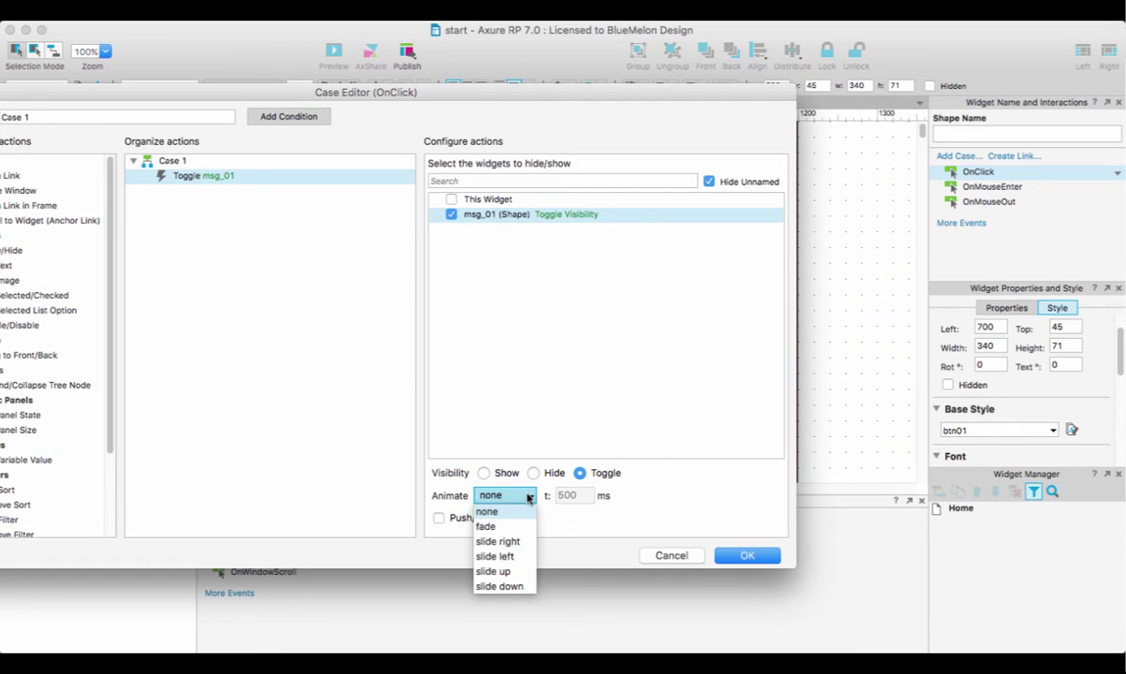
click(487, 526)
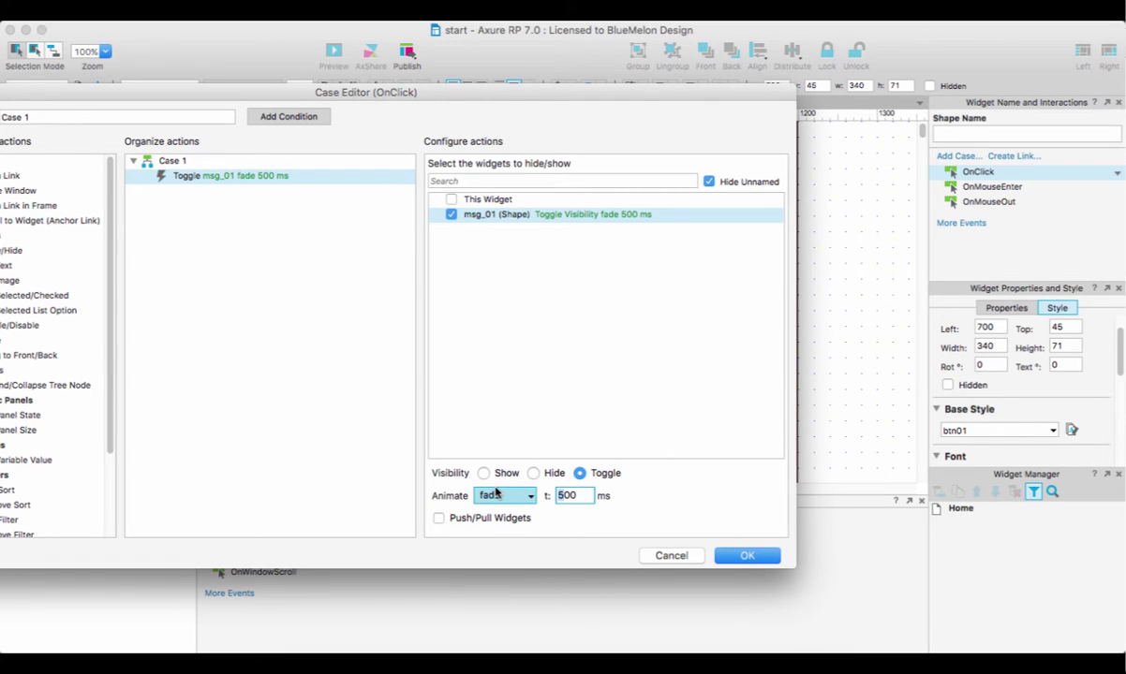
key(BackSpace)
text(3)
Push widgets below with a 300 ms swing animation and save the case
click(439, 518)
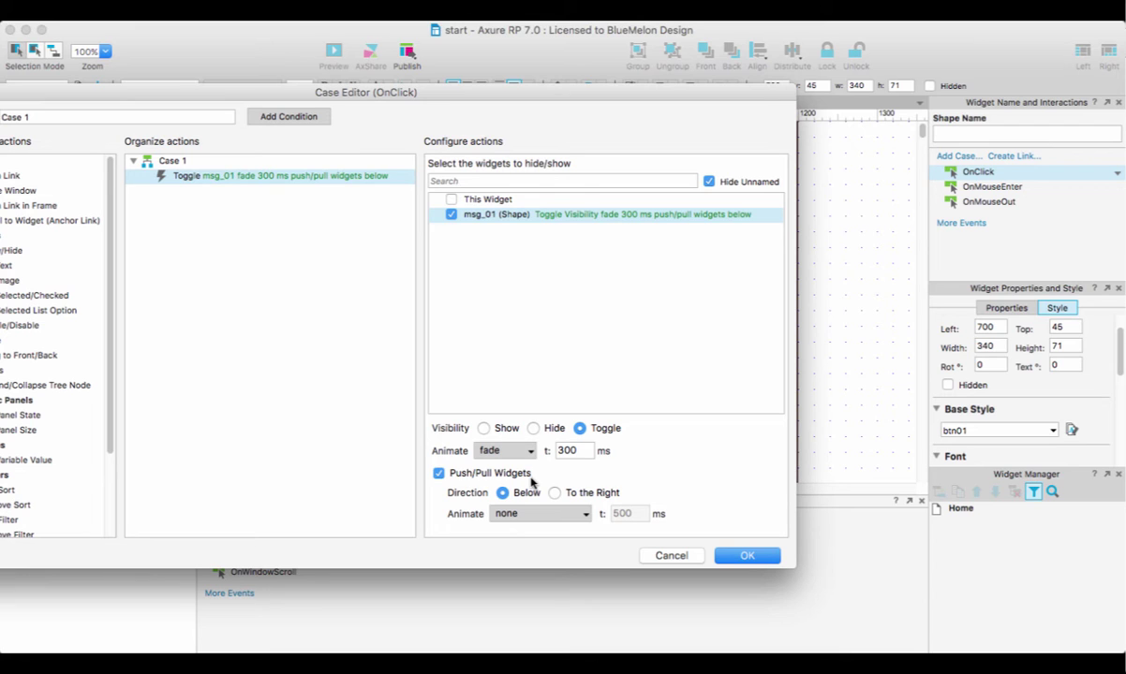
click(583, 513)
click(563, 541)
click(615, 513)
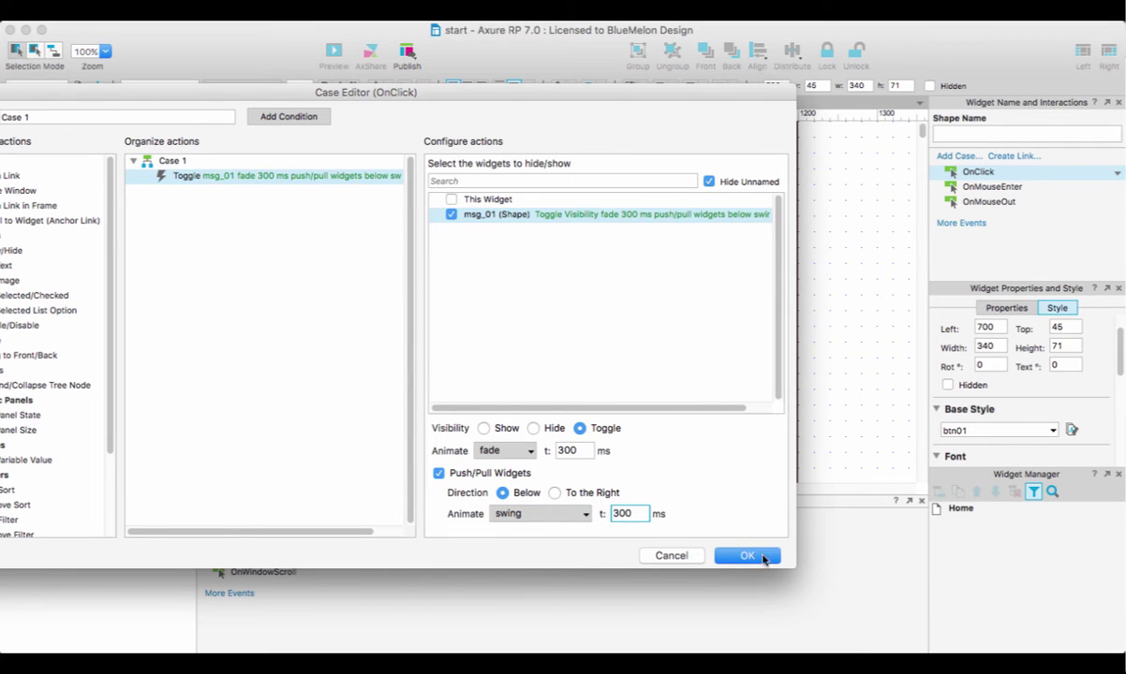
click(743, 558)
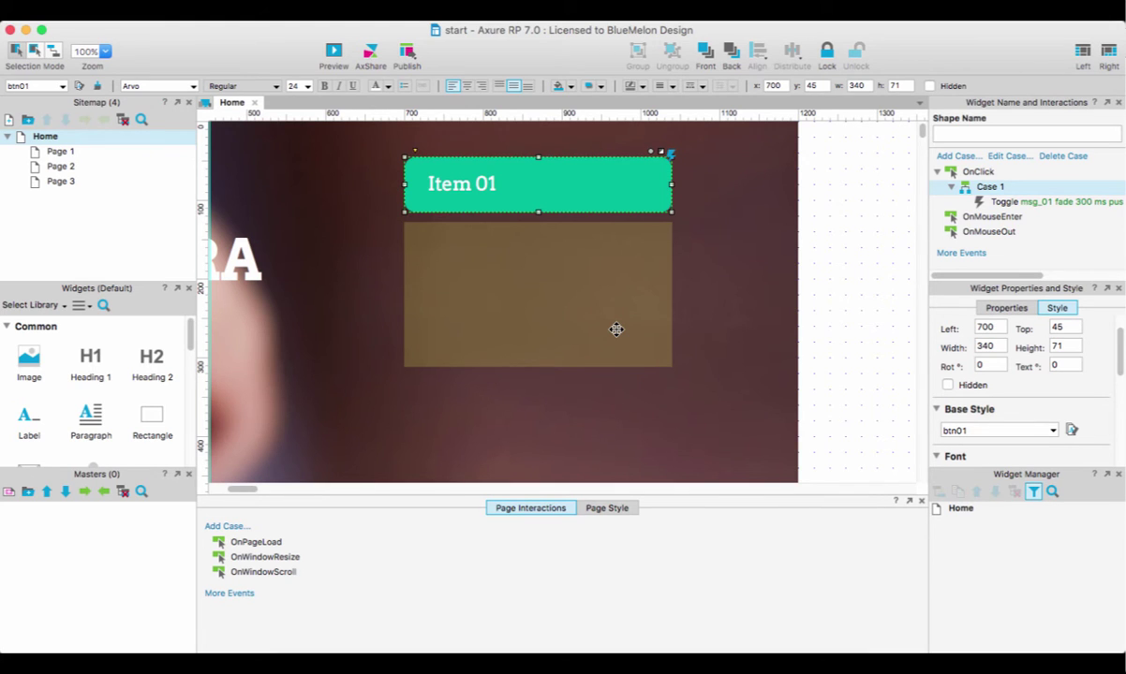
key(super+period)
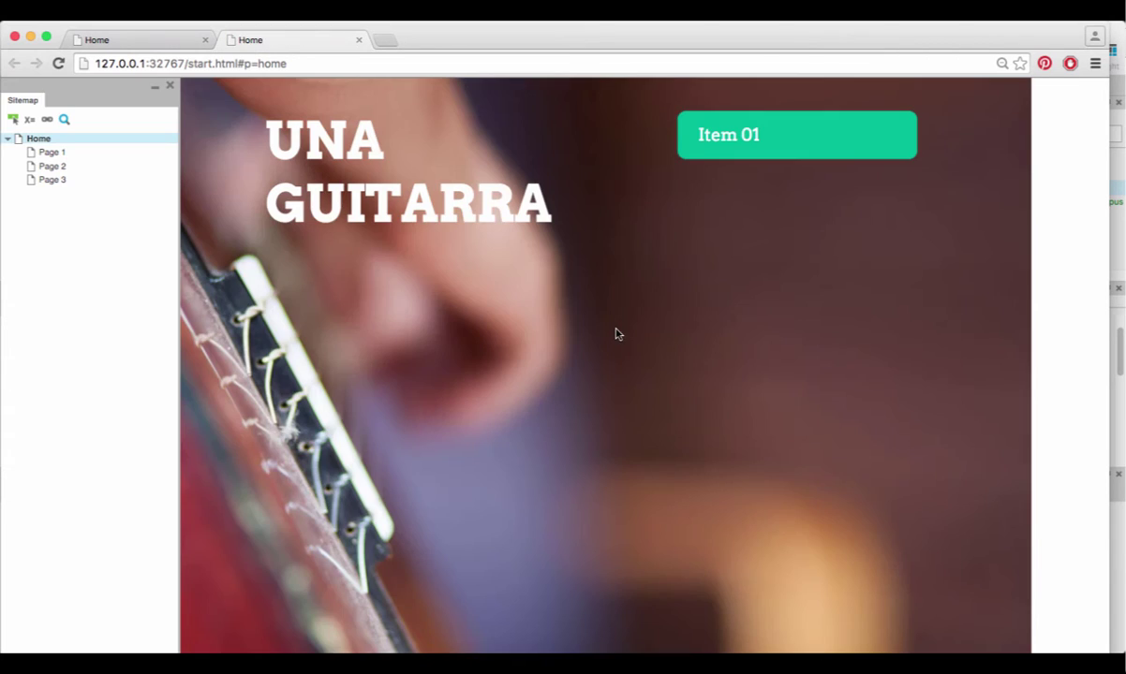
click(725, 143)
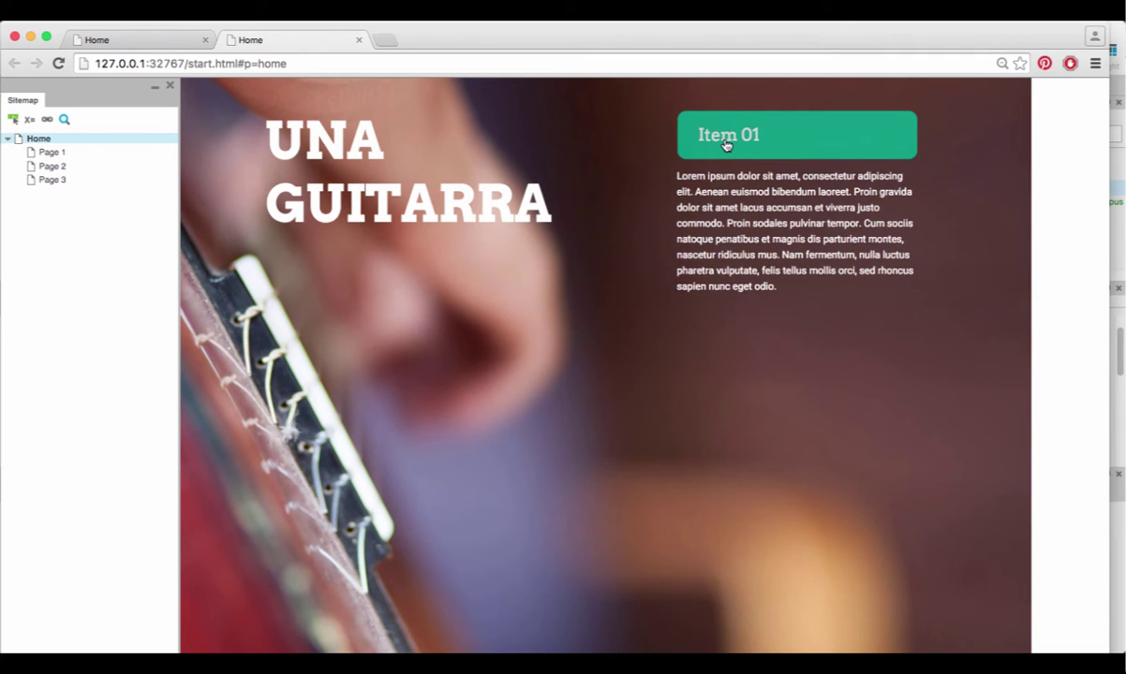
click(725, 143)
key(super+Tab)
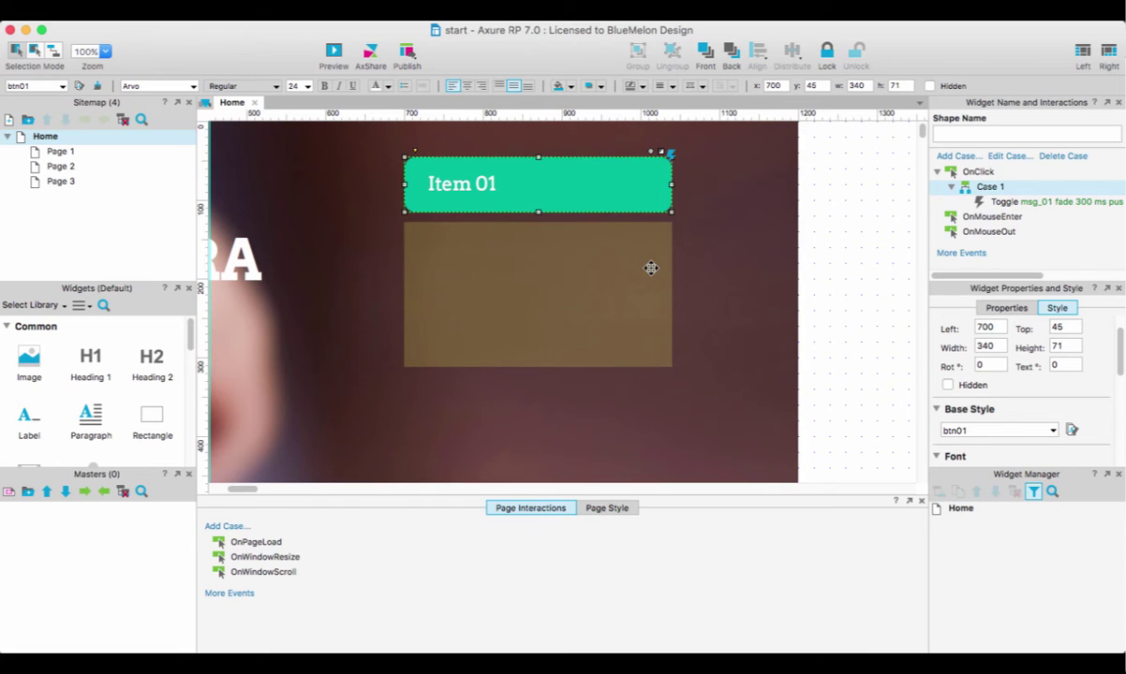
Copy the Item 01 button and its msg_01 text just below the originals
click(839, 307)
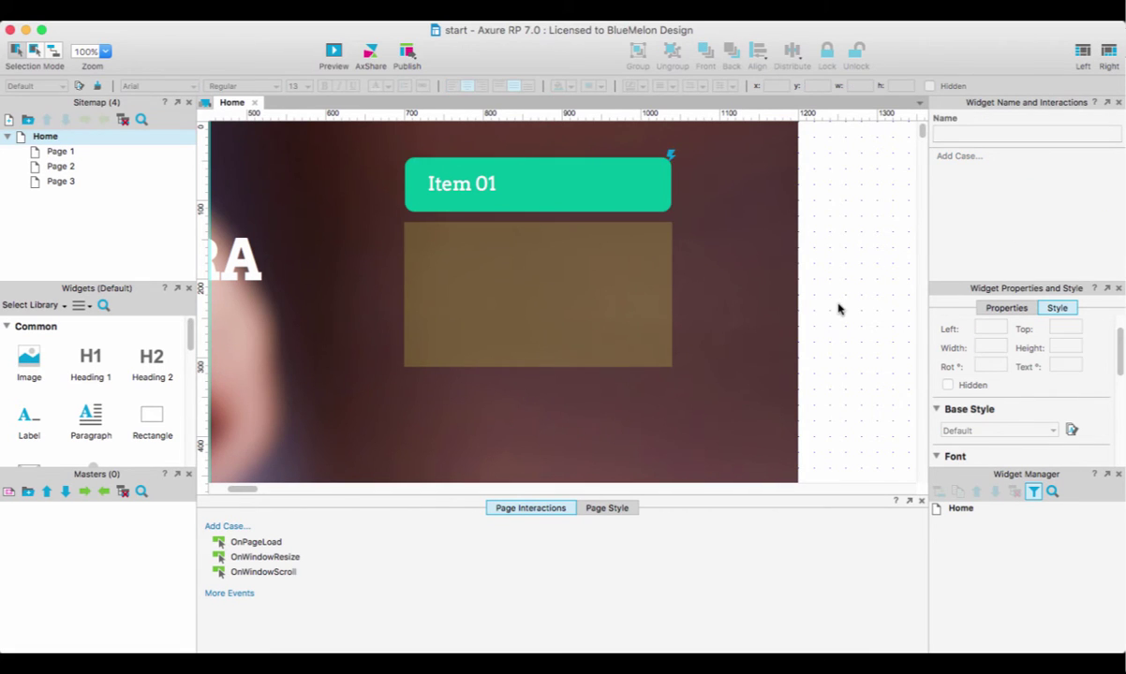
key(super+minus)
scroll(507, 287, left, 5)
click(512, 264)
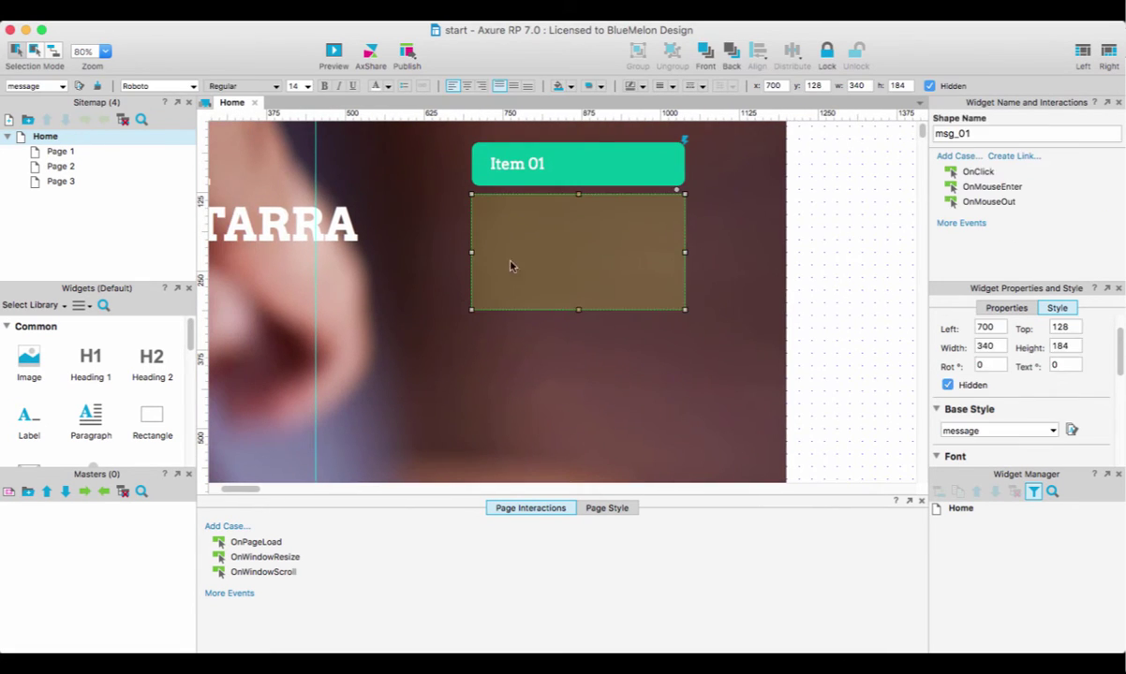
shift+click(587, 170)
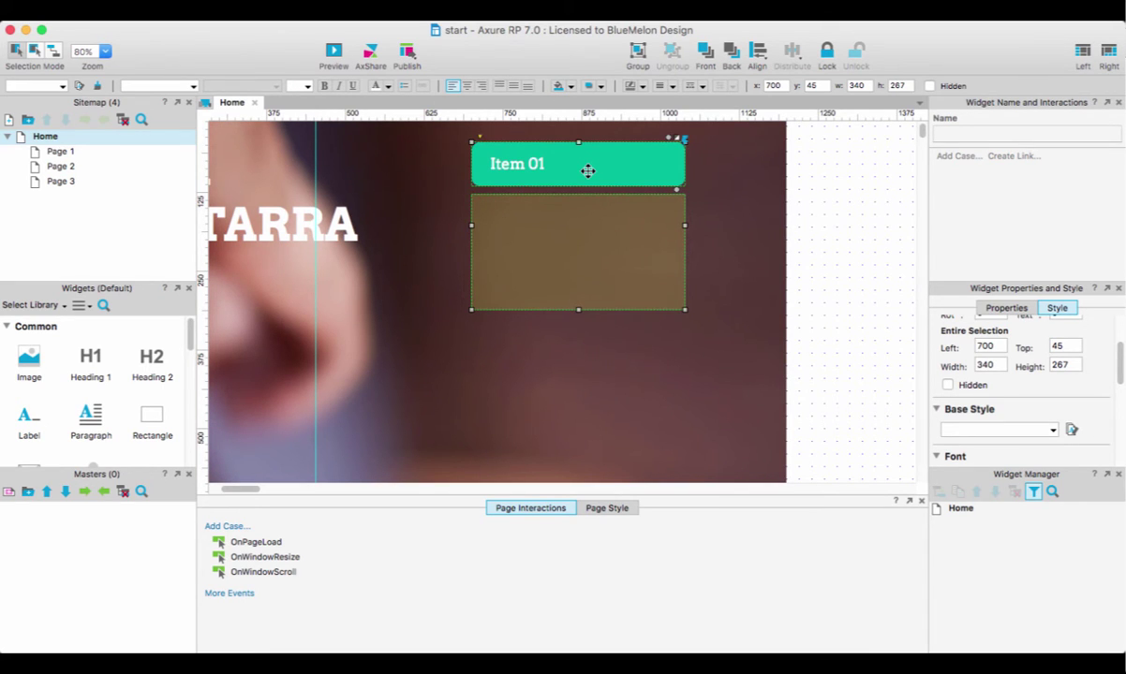
drag(587, 171, 580, 230)
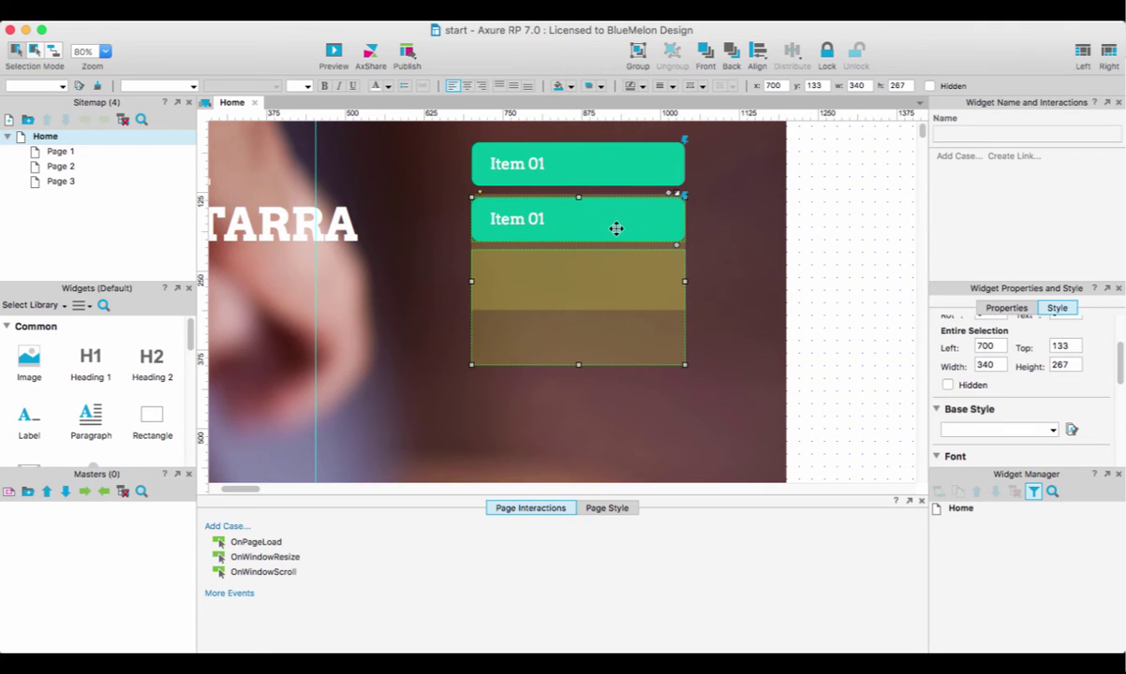
Change the copied button's label to Item 02
click(812, 263)
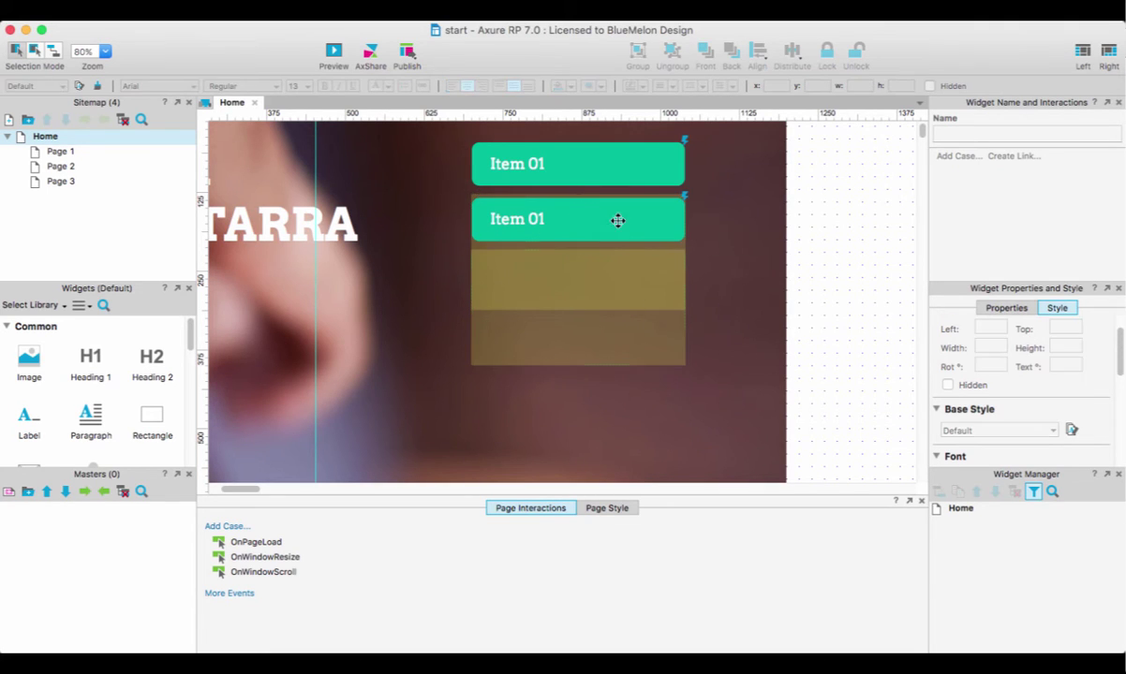
double_click(522, 219)
click(547, 219)
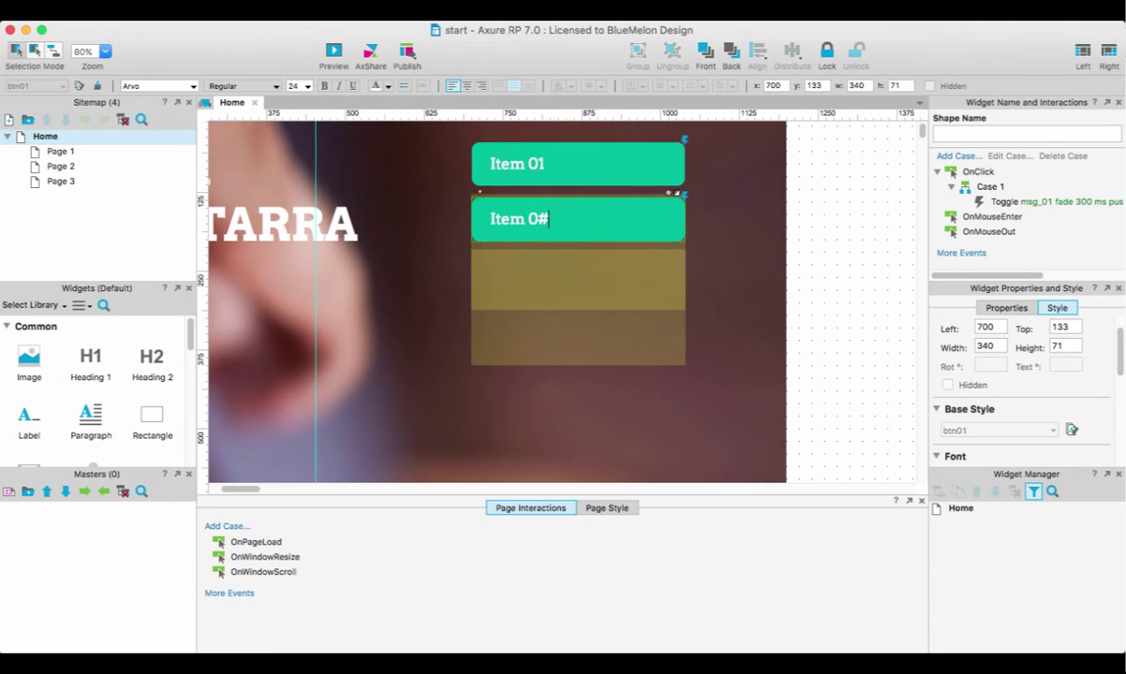
key(BackSpace)
text(2)
Rename the copied hidden text panel to msg_02
click(526, 279)
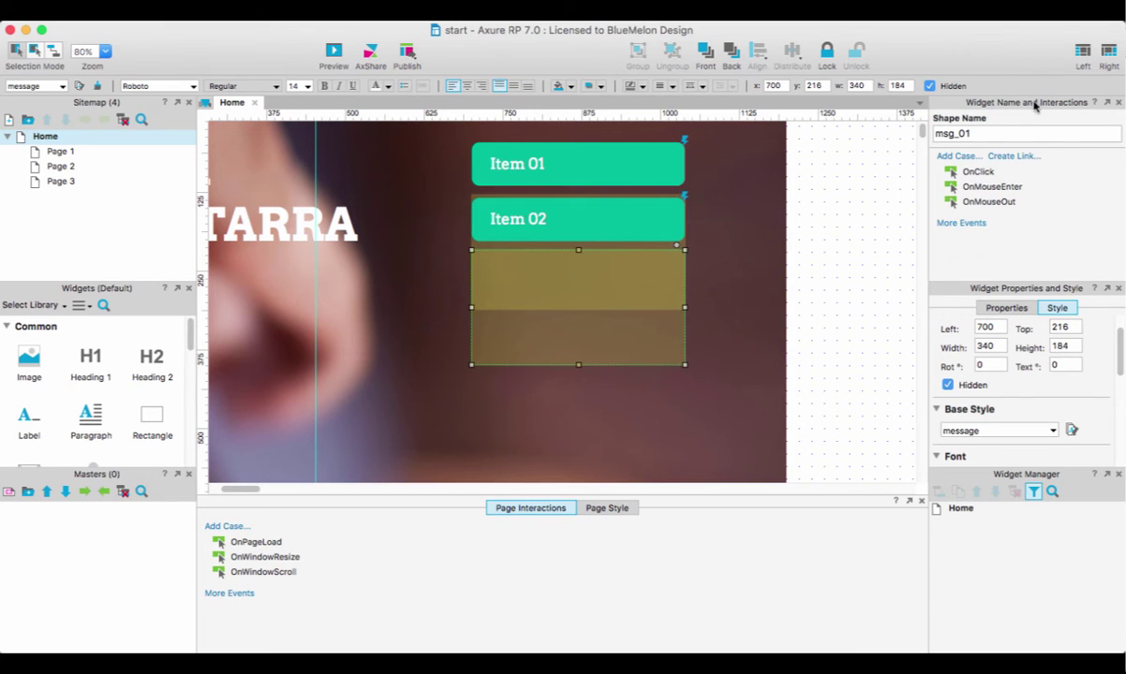
click(994, 135)
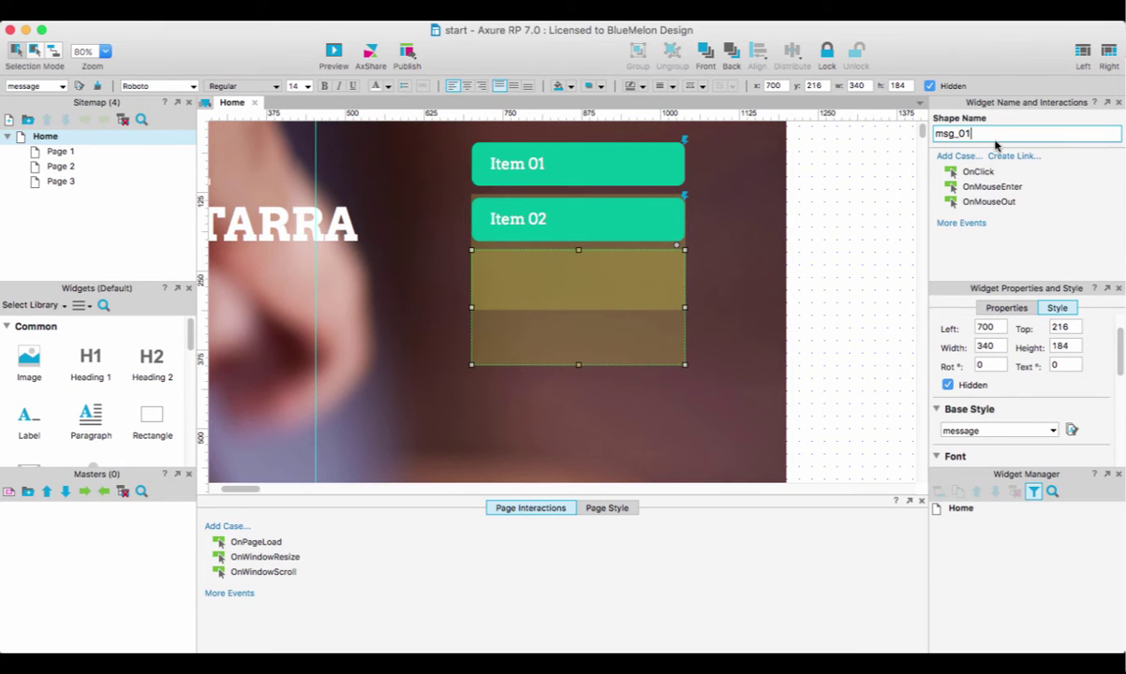
key(BackSpace)
text(2)
Apply the btn02 base style to the Item 02 button
click(573, 218)
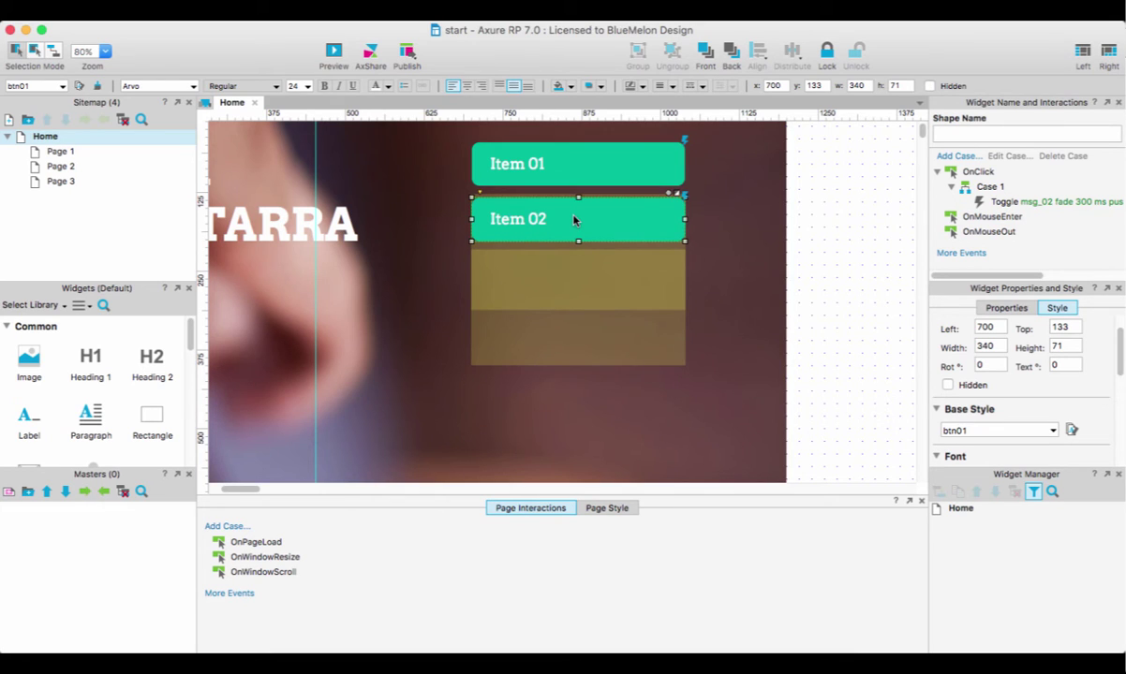
click(1053, 431)
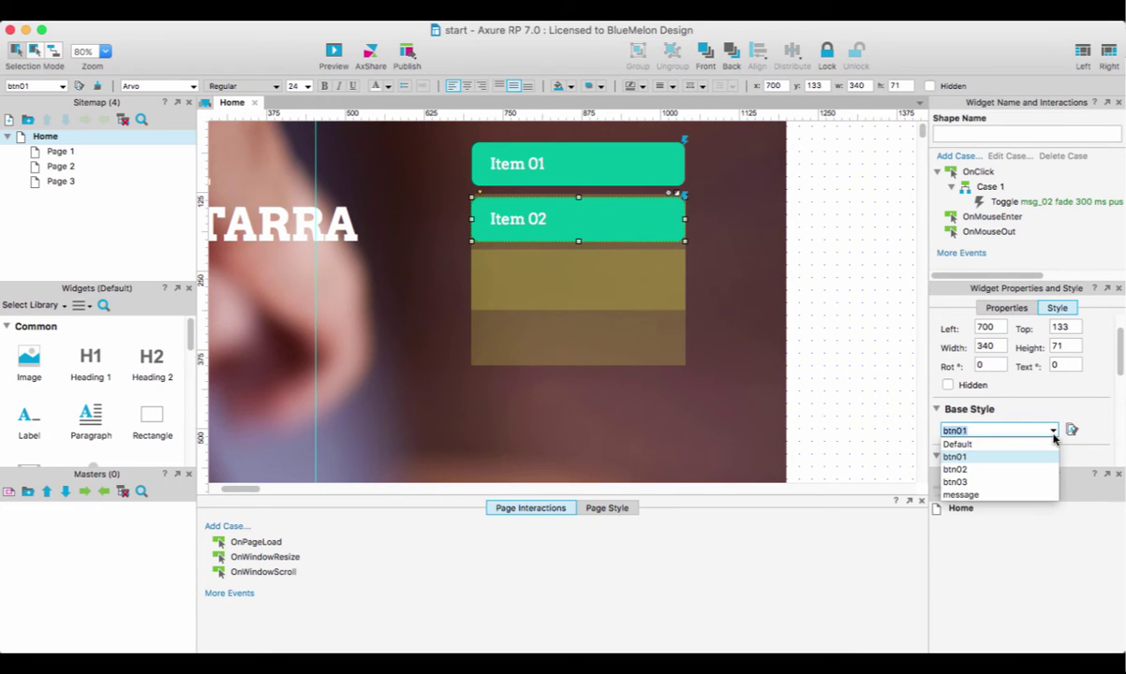
click(1040, 469)
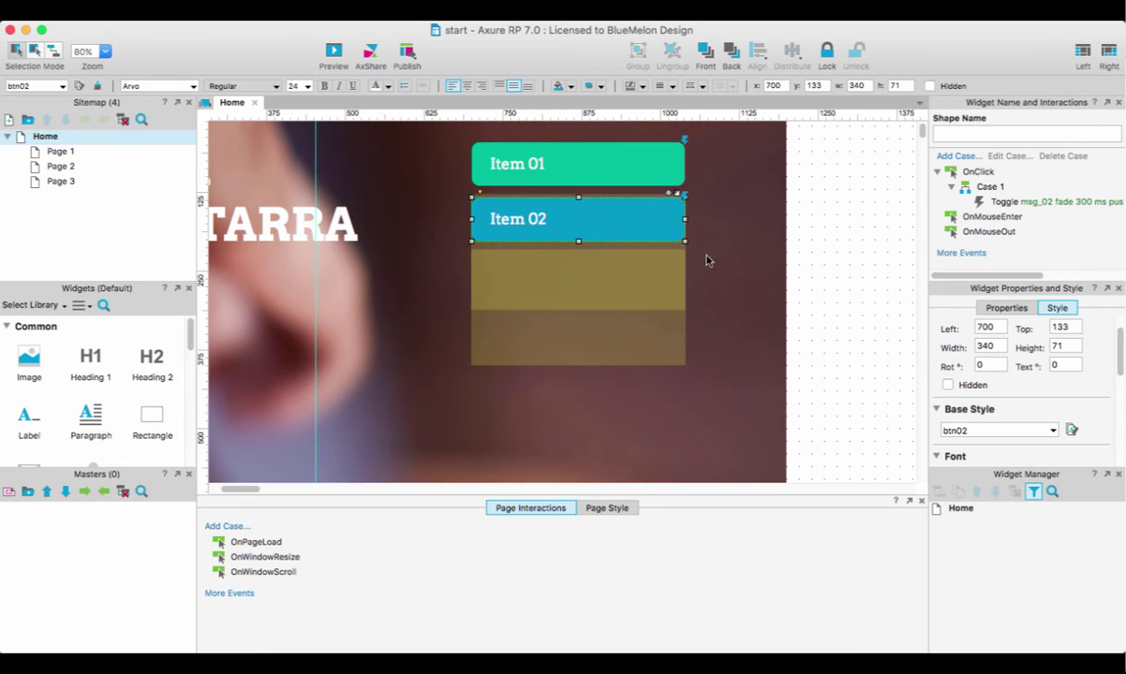
Check Item 01's and Item 02's OnClick targets, then preview the page in Chrome
click(606, 170)
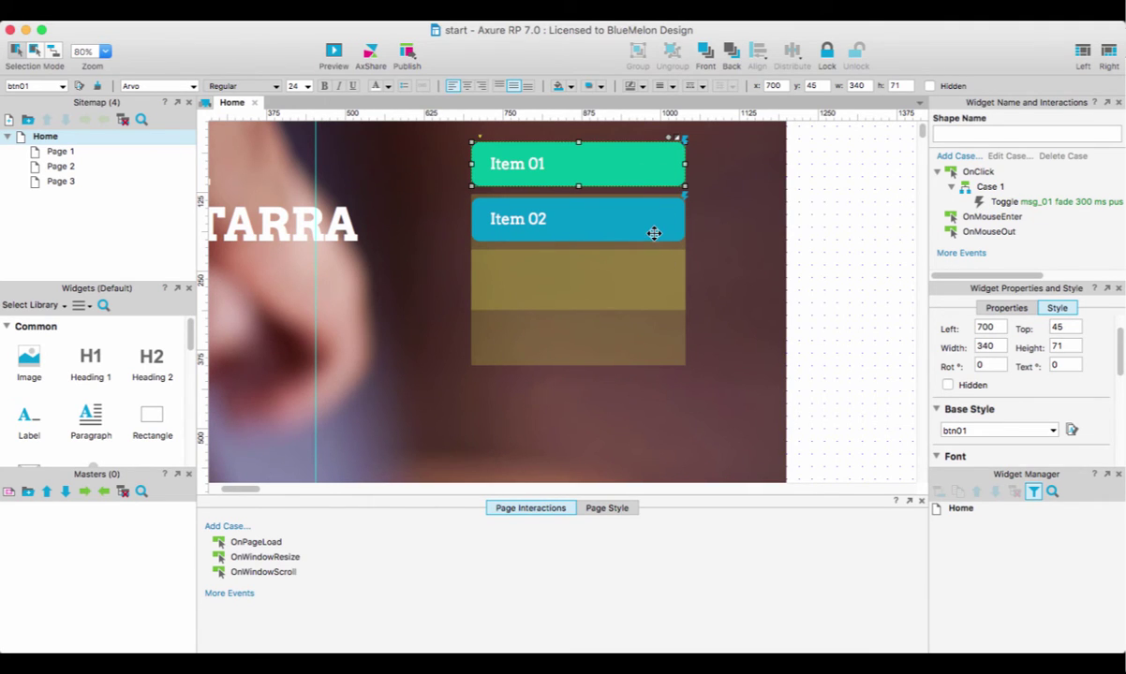
click(613, 218)
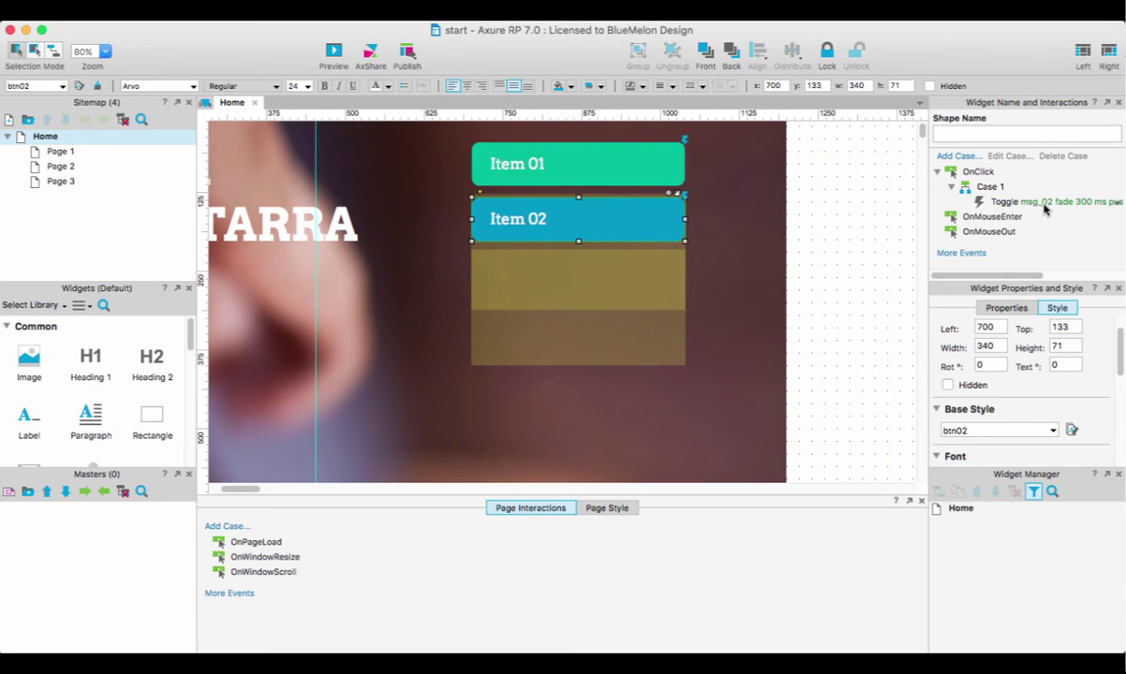
click(634, 157)
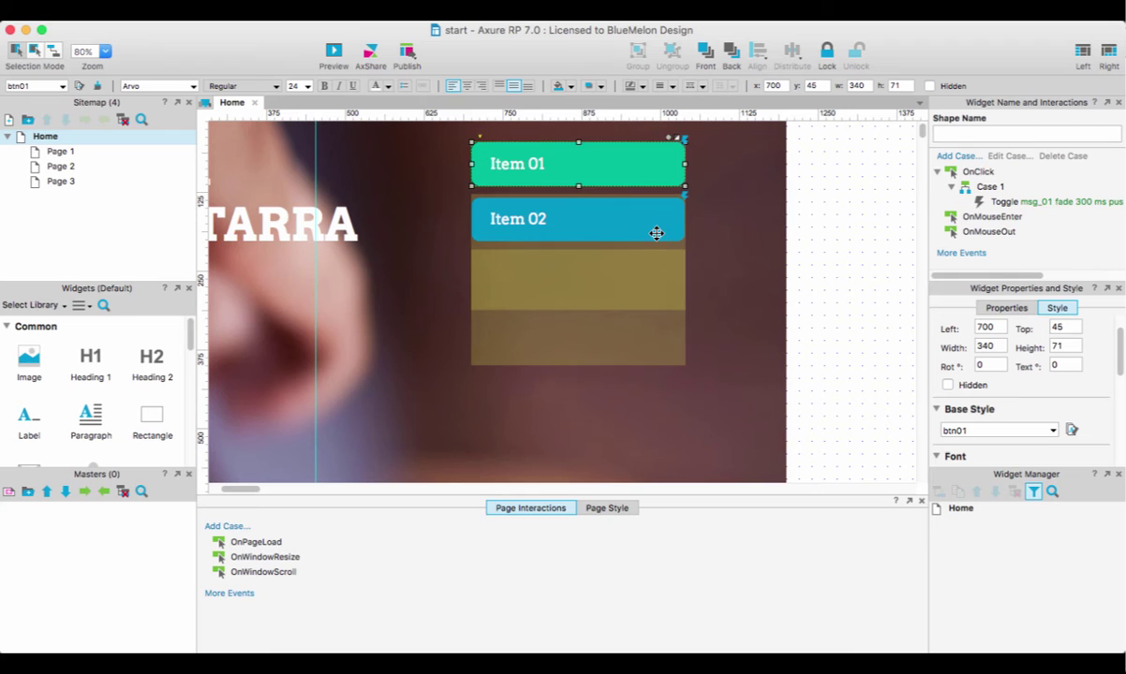
click(654, 190)
click(655, 174)
key(super+period)
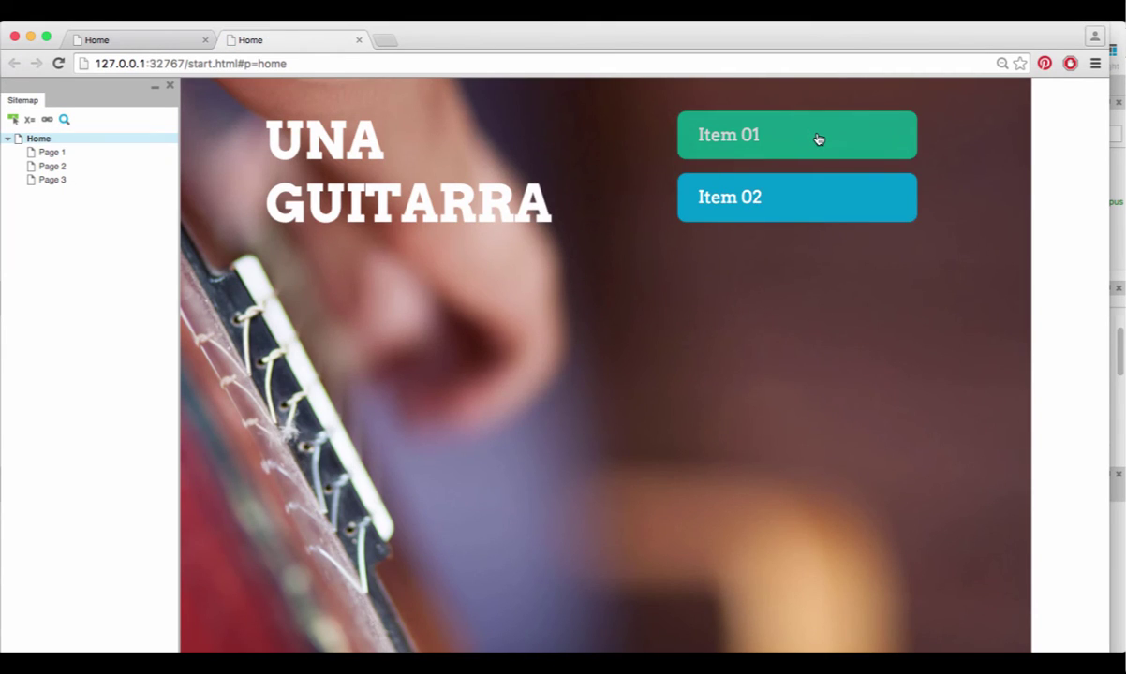
click(817, 138)
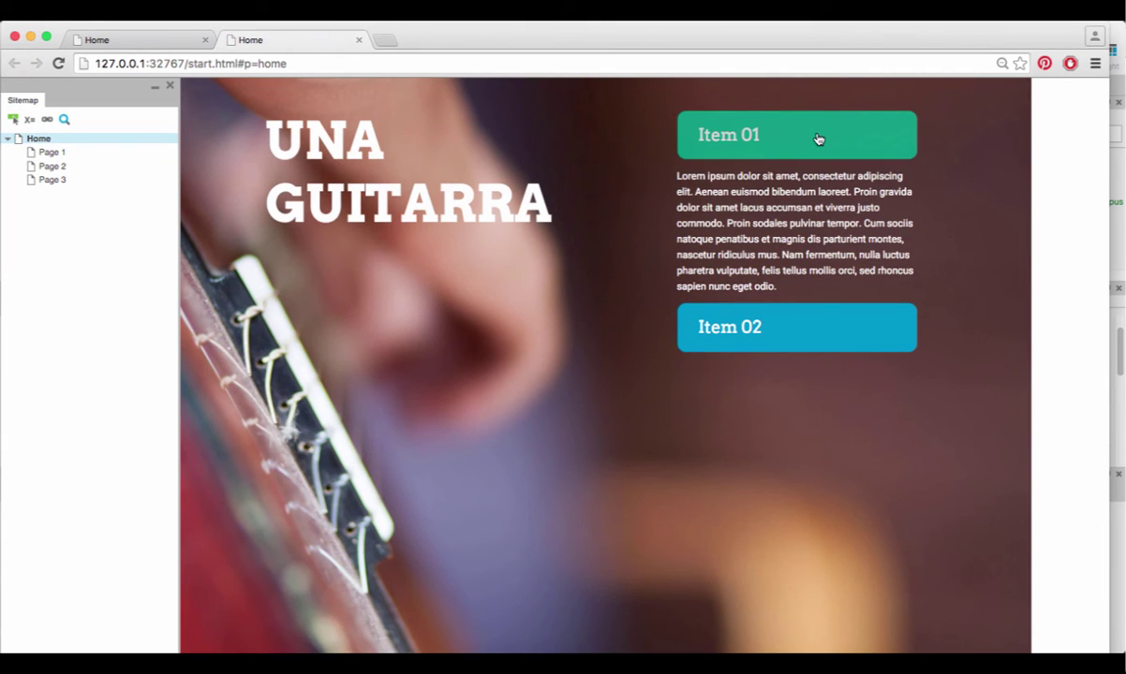
click(739, 343)
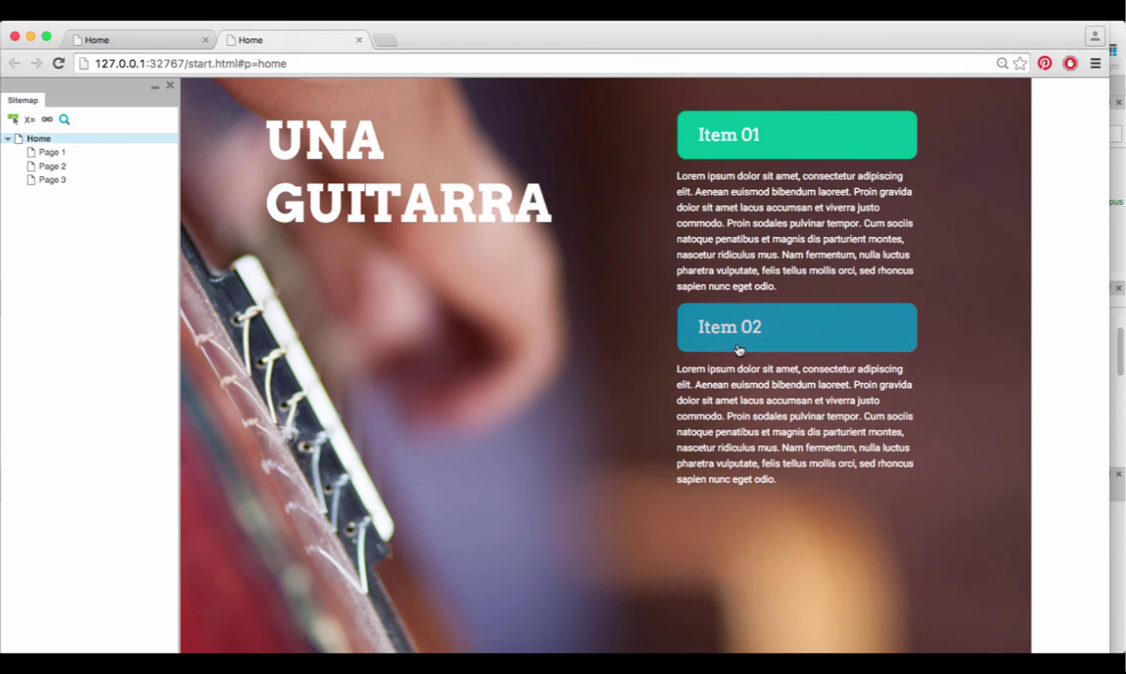
click(740, 335)
click(746, 138)
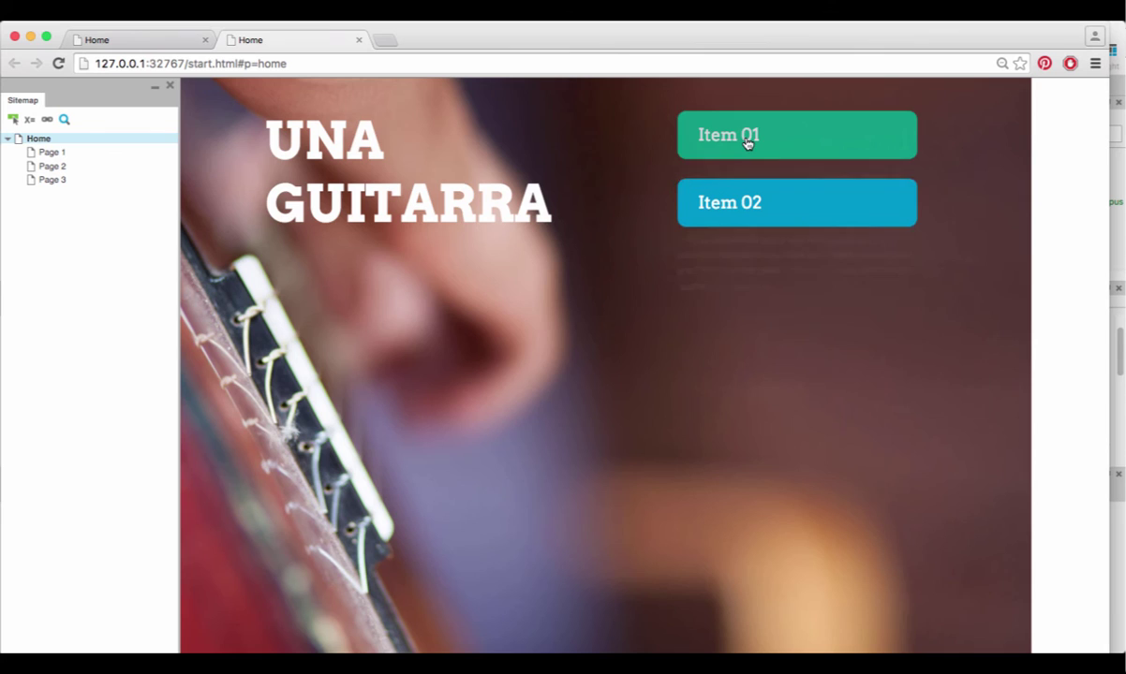
Copy the Item 02 button and its message panel just below
key(super+Tab)
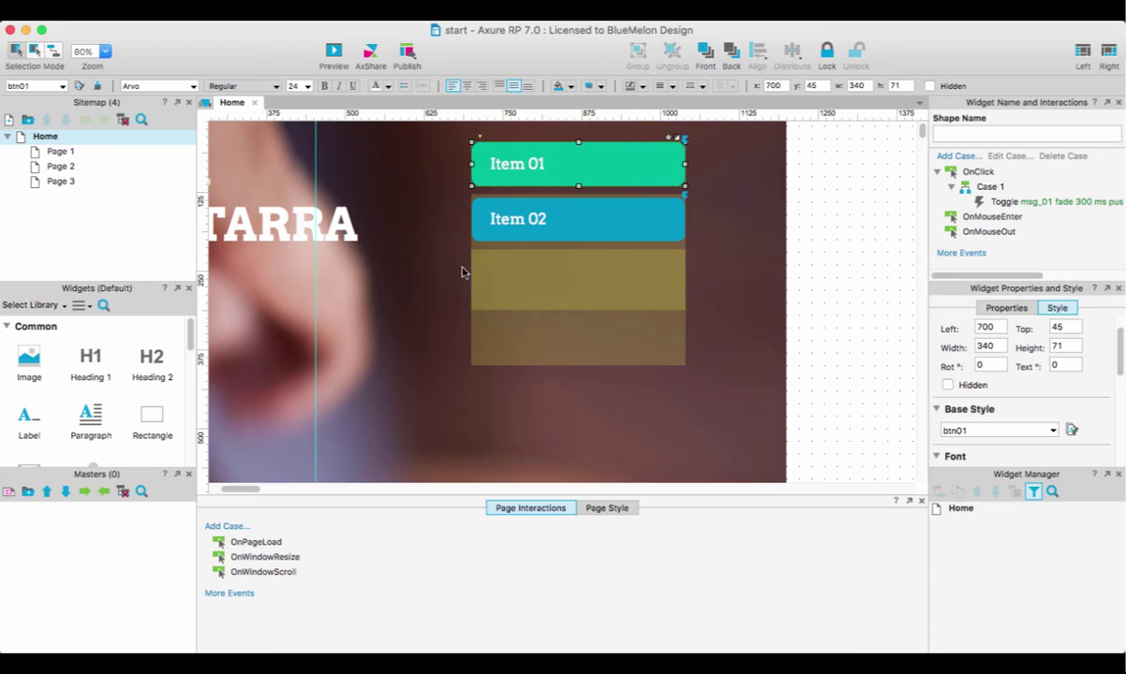
click(552, 222)
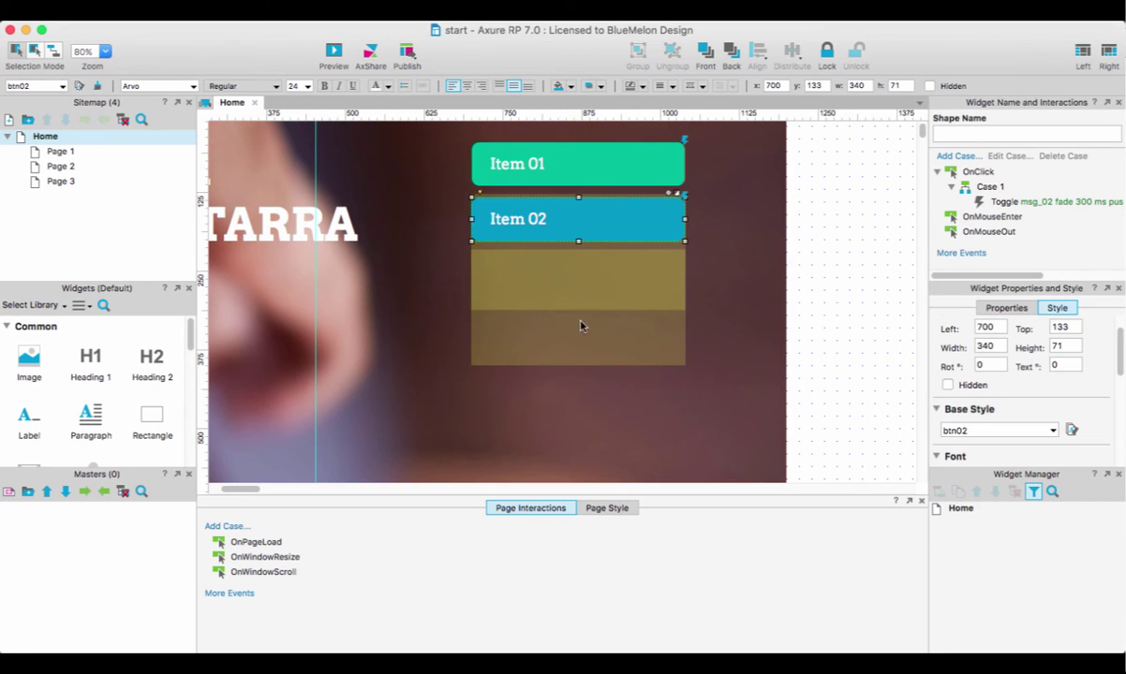
shift+click(654, 347)
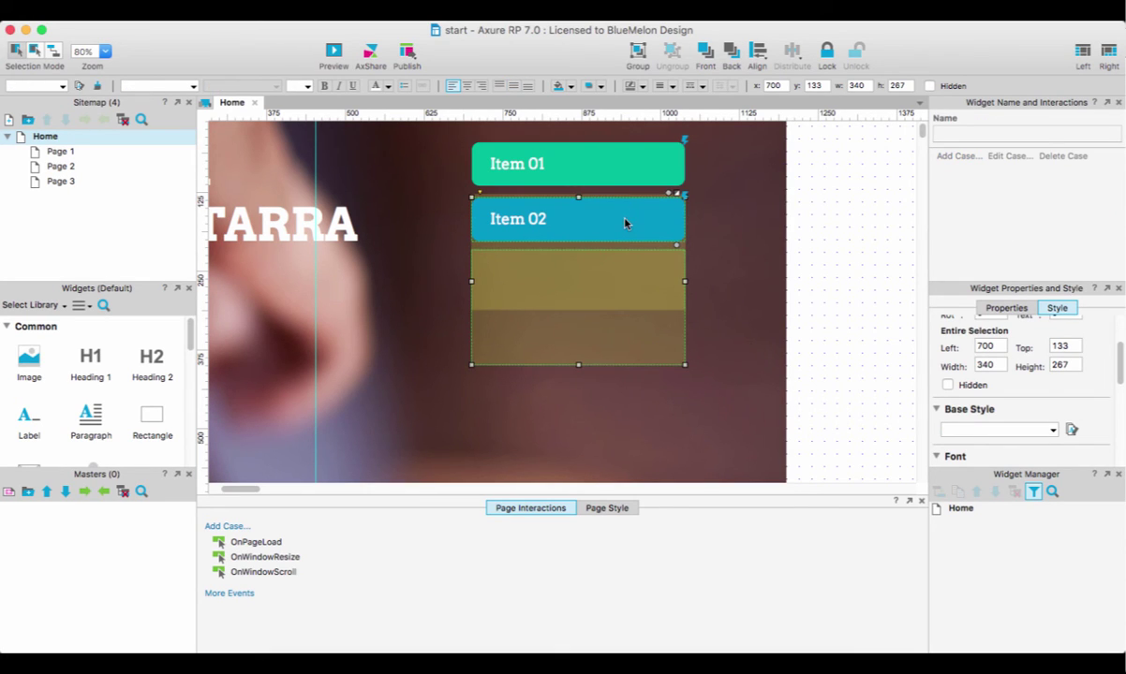
drag(625, 223, 619, 278)
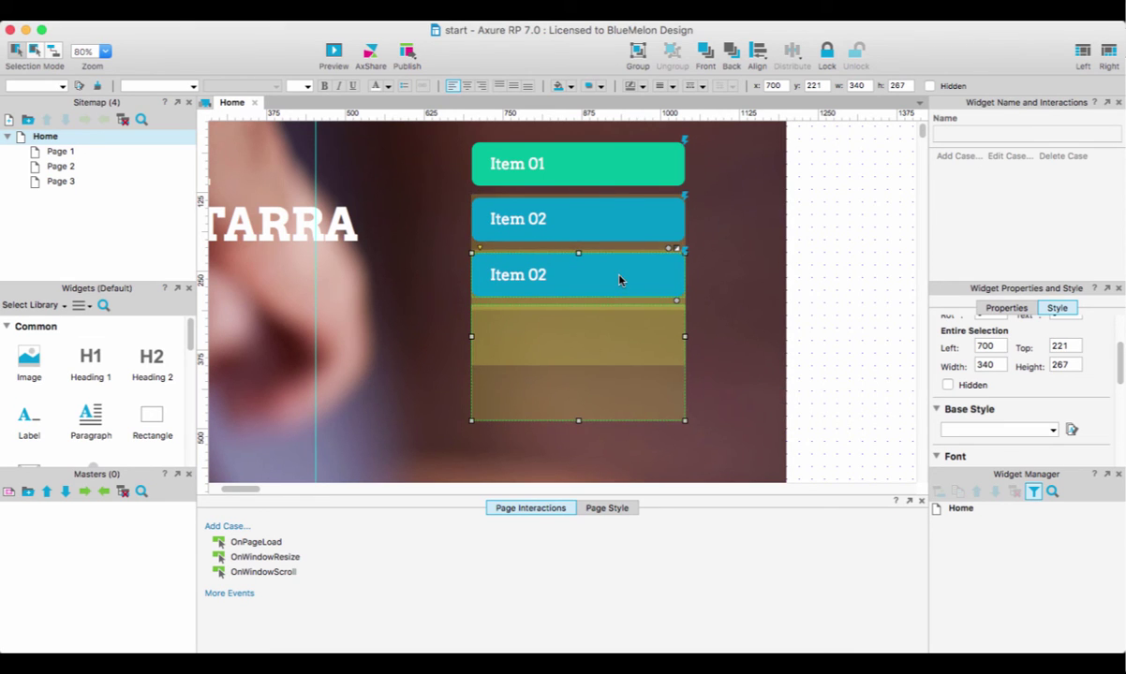
Relabel the copied button Item 03 and give it the yellow btn03 style
click(529, 274)
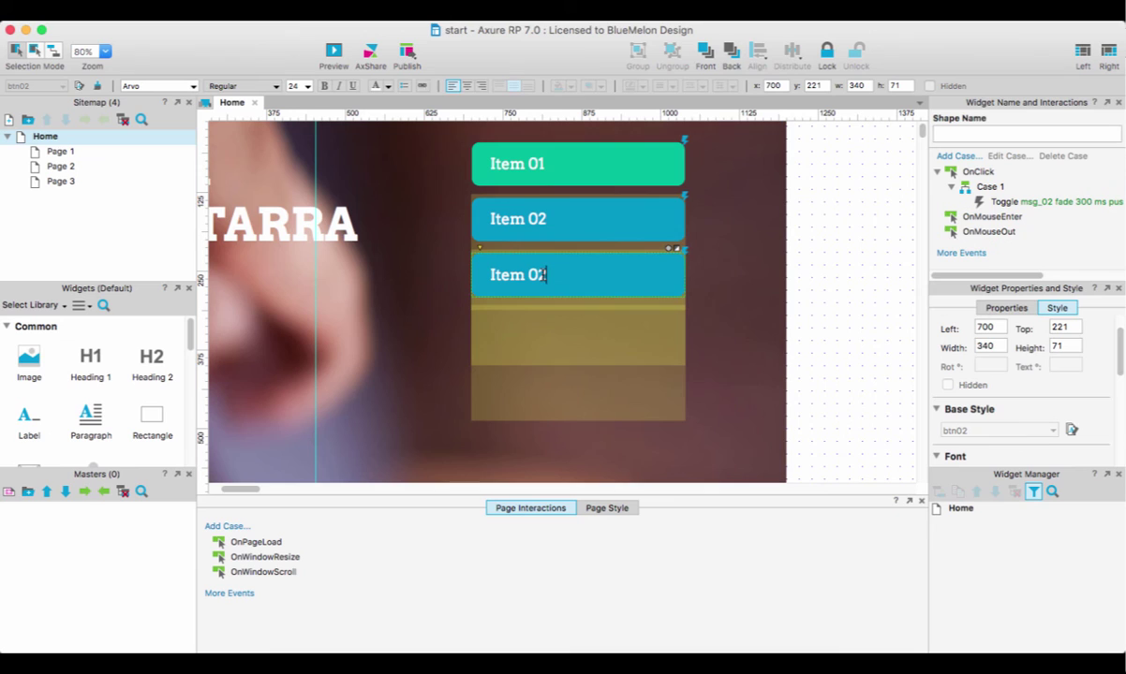
key(BackSpace)
text(3)
key(Escape)
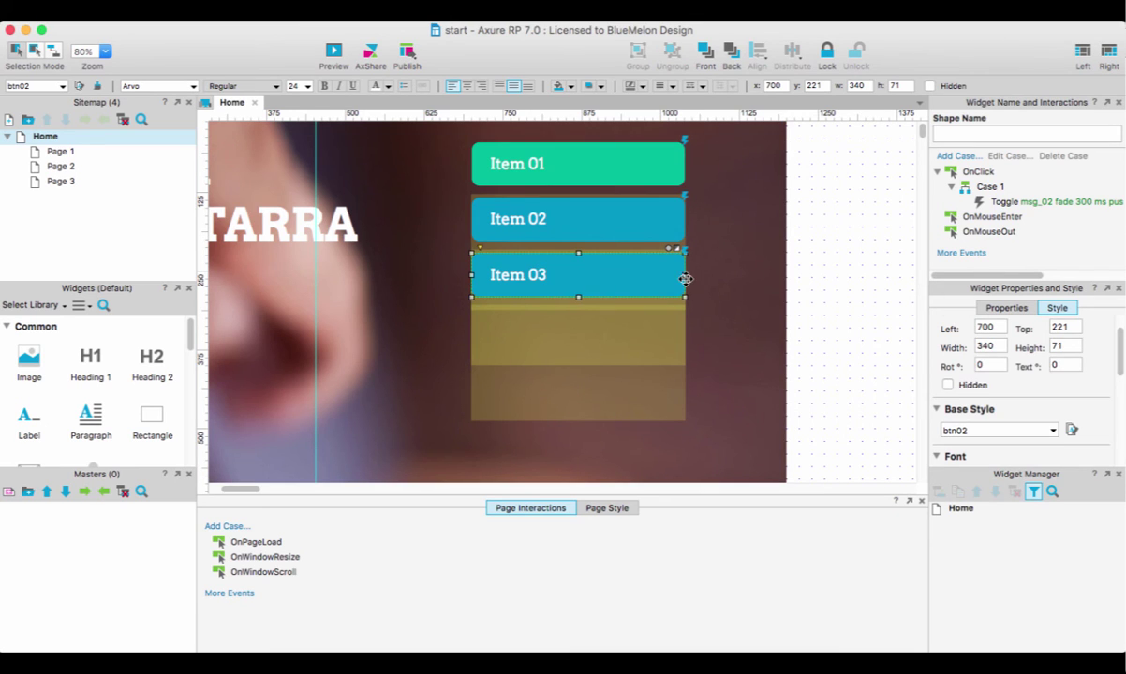
click(1050, 431)
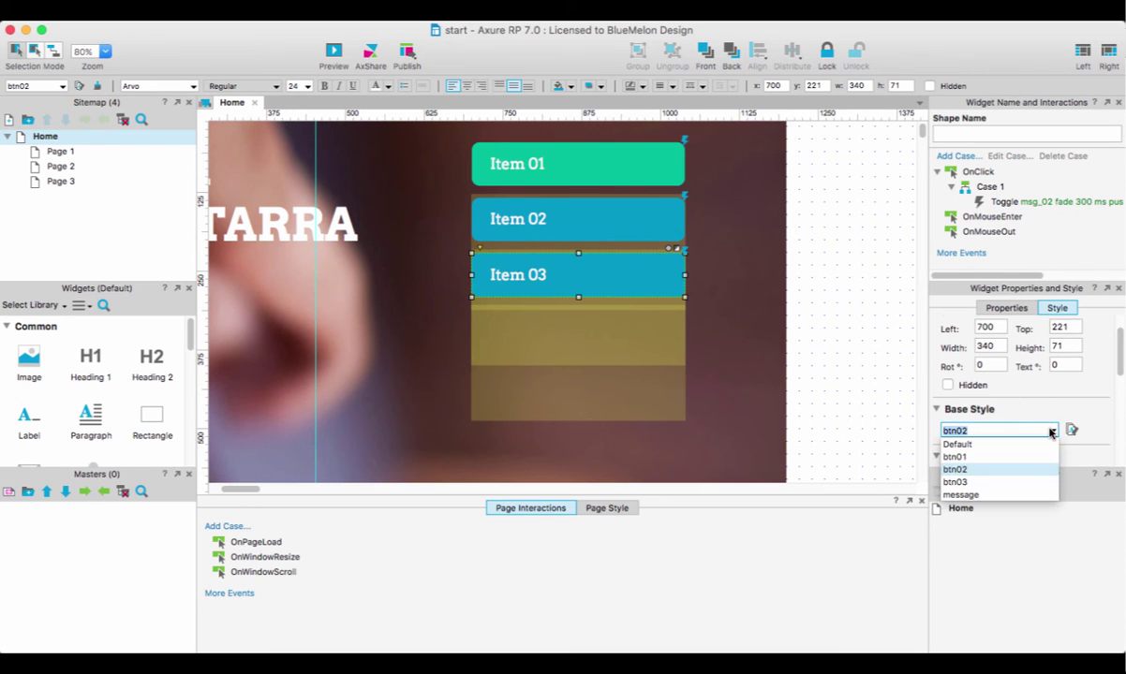
click(1004, 482)
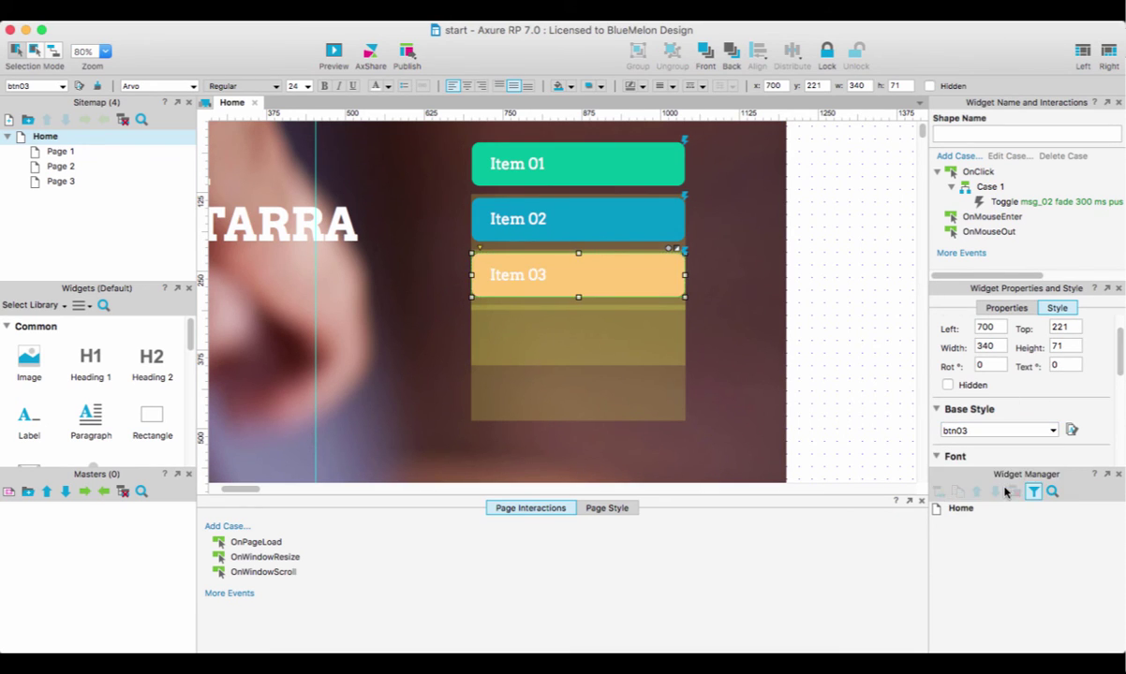
Rename the copied message panel under Item 03 to msg_03
click(534, 334)
click(979, 131)
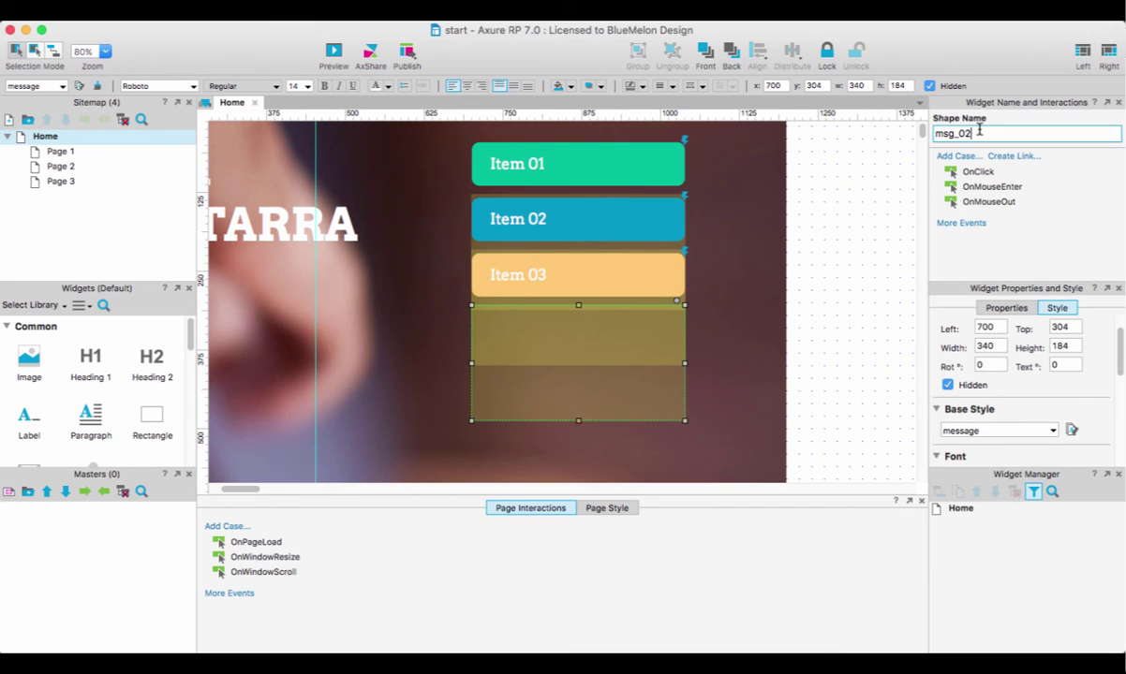
key(BackSpace)
text(3)
click(593, 286)
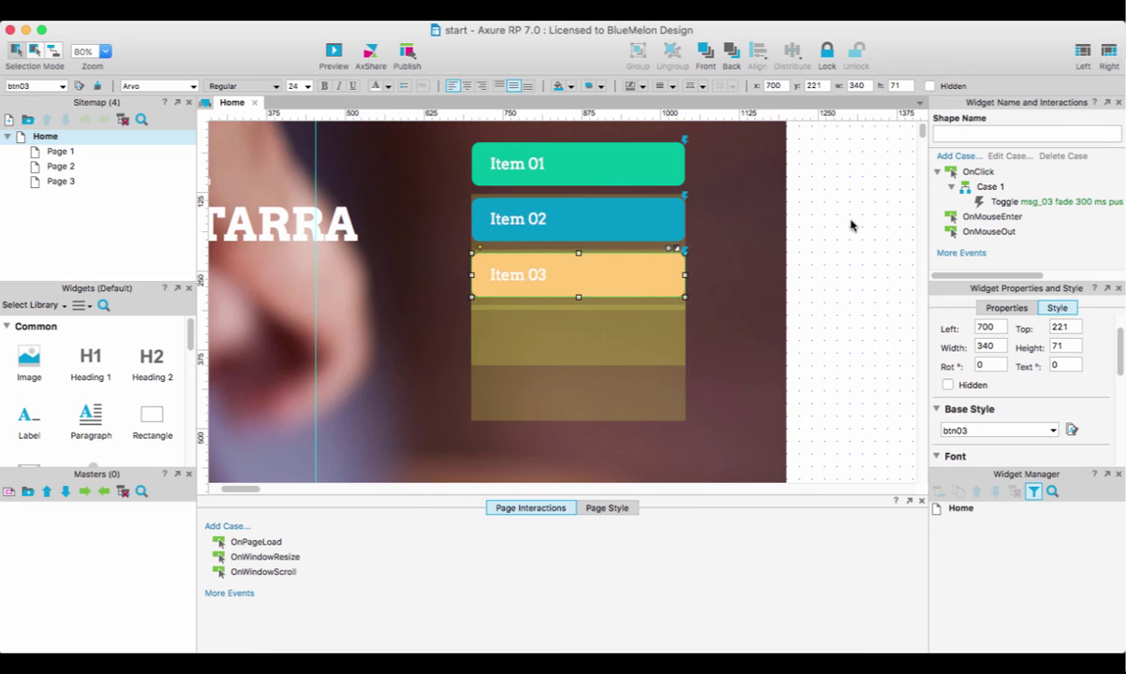
key(super+Tab)
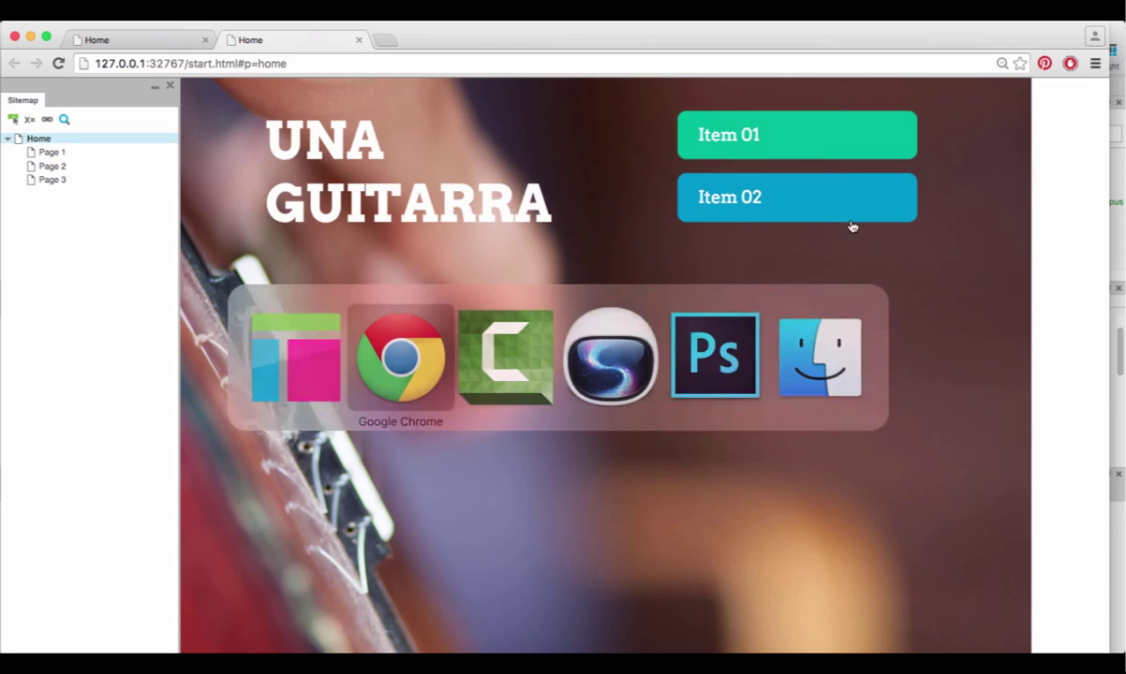
Reload the preview and expand then collapse Items 01, 02 and 03
key(super+r)
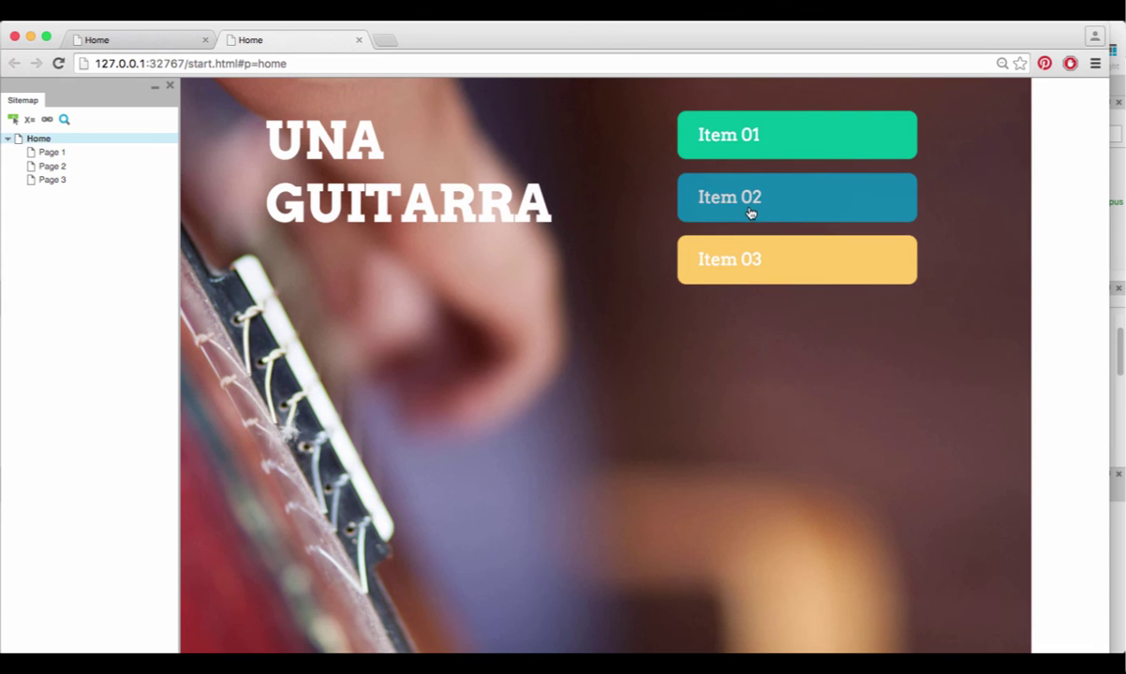
click(750, 213)
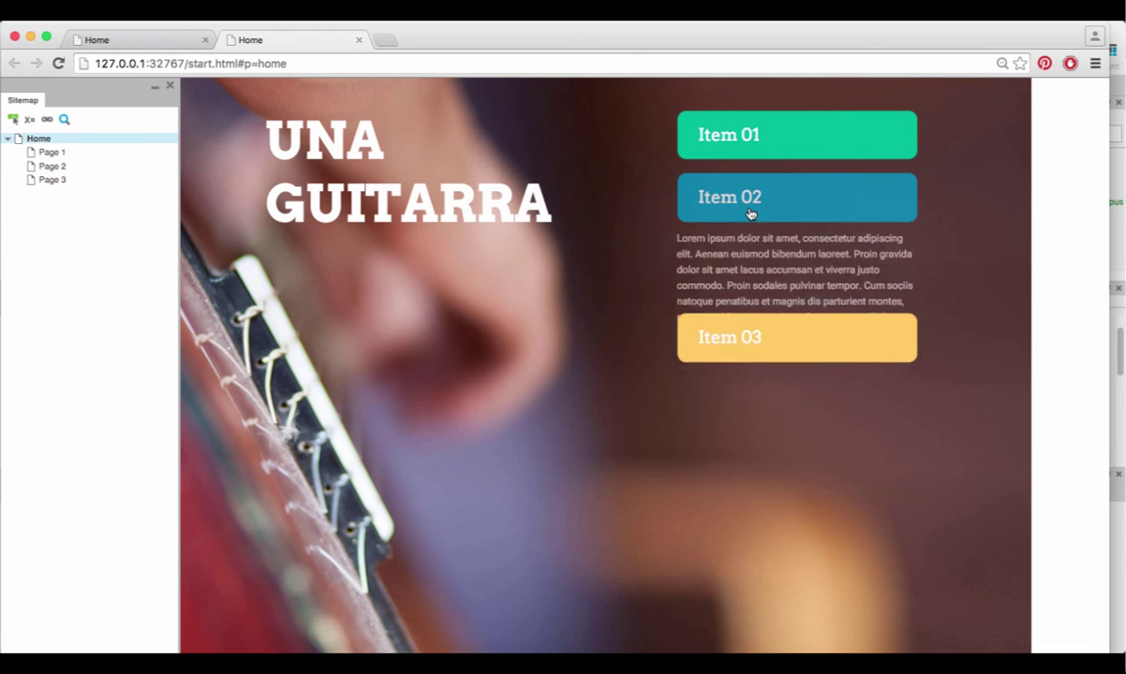
click(731, 404)
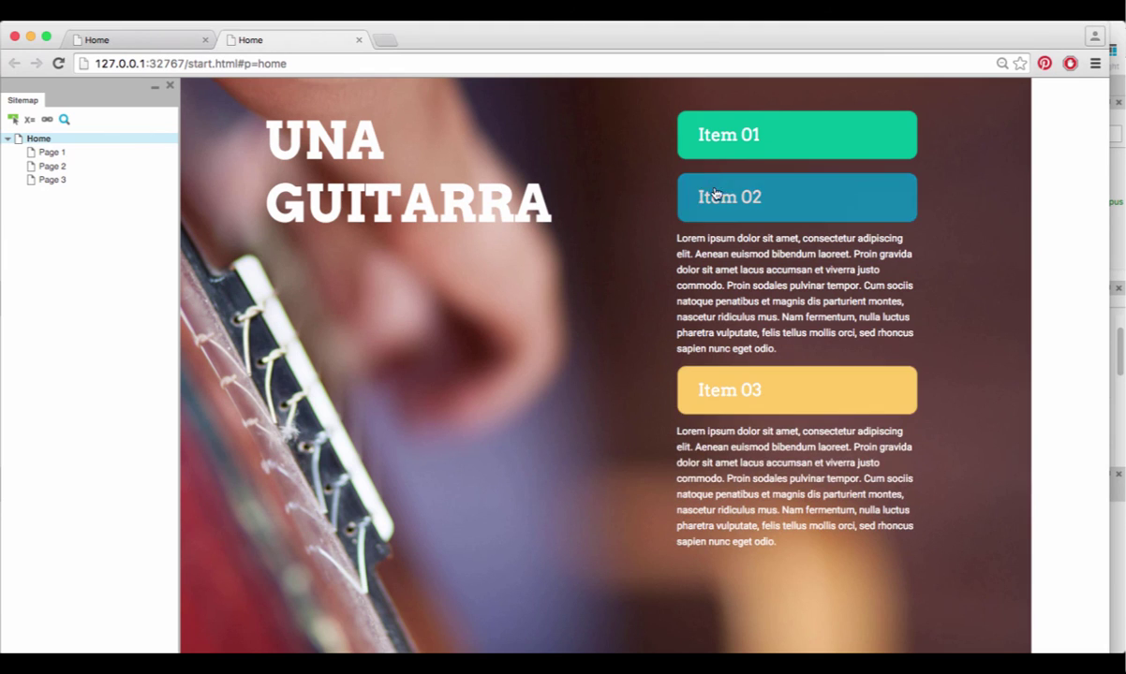
click(723, 152)
click(723, 153)
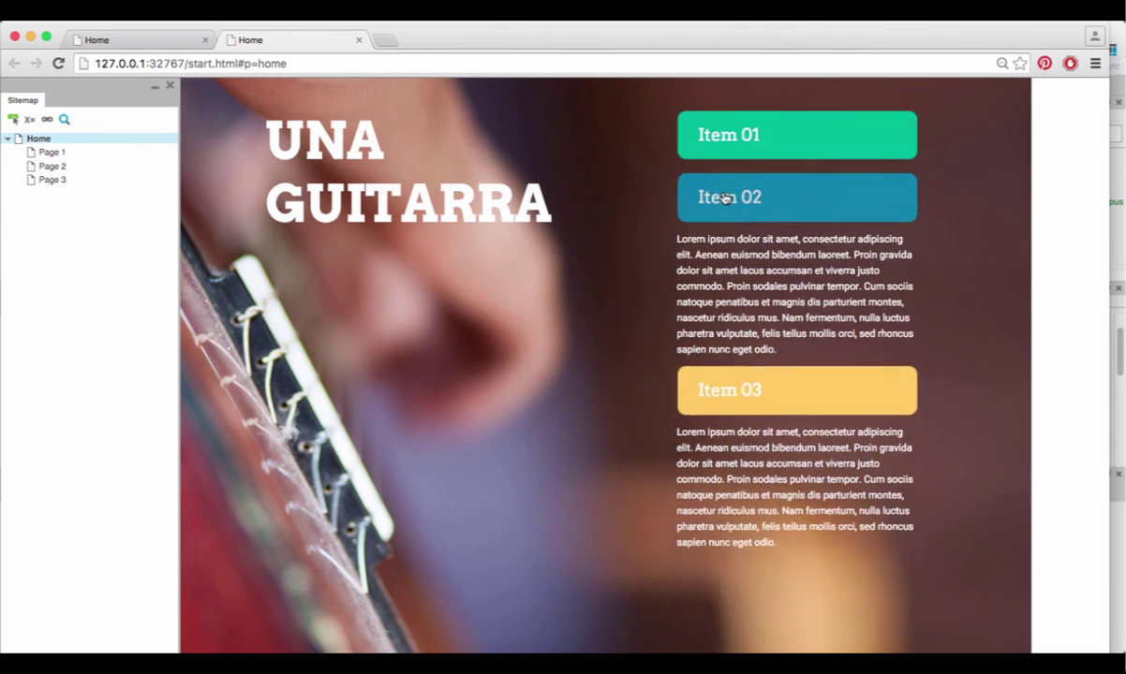
click(727, 199)
click(726, 269)
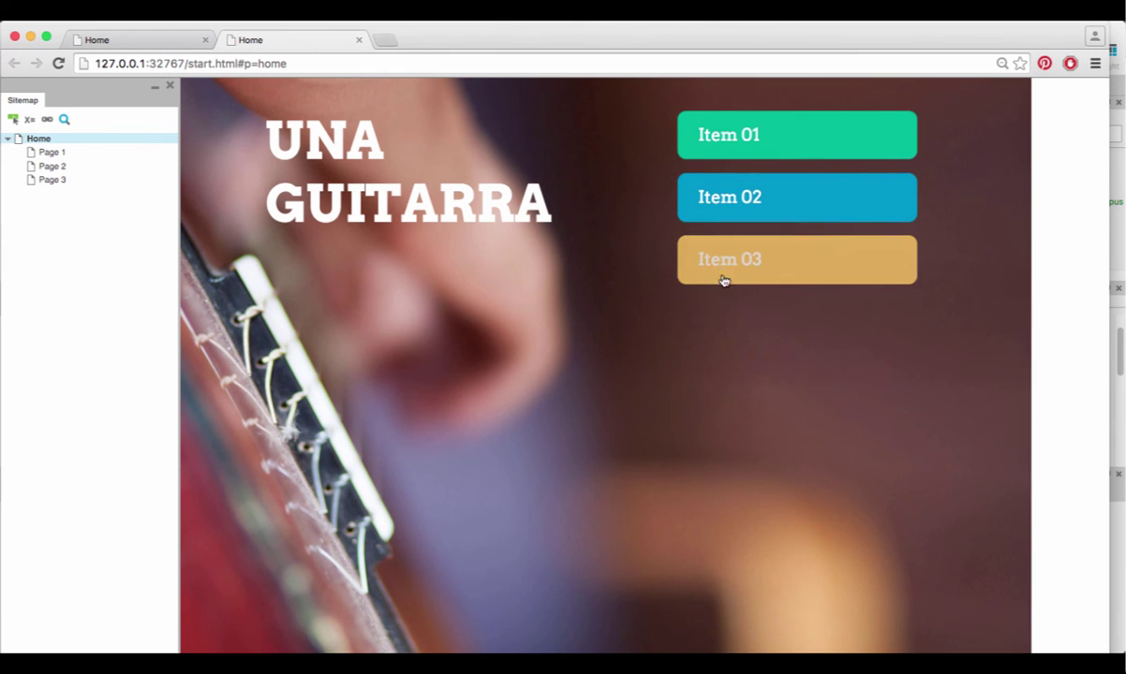
Retest each item's toggle, ending with Item 02 and Item 03 expanded
click(725, 259)
click(725, 206)
click(712, 131)
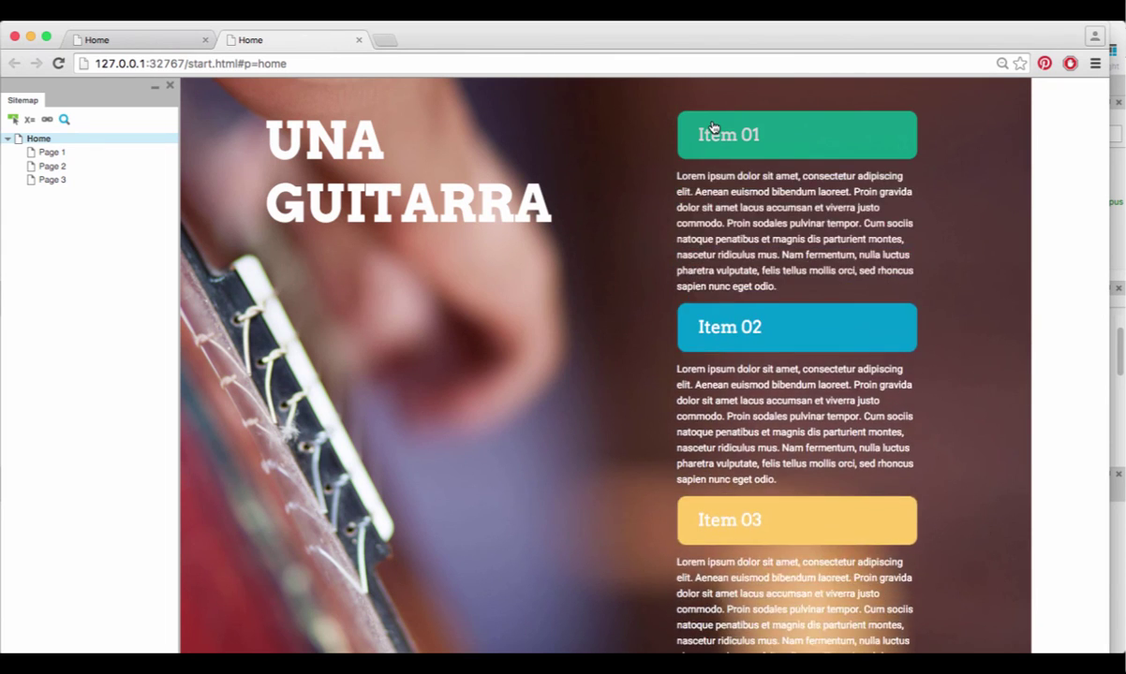
click(711, 131)
click(719, 192)
right_click(727, 234)
click(649, 156)
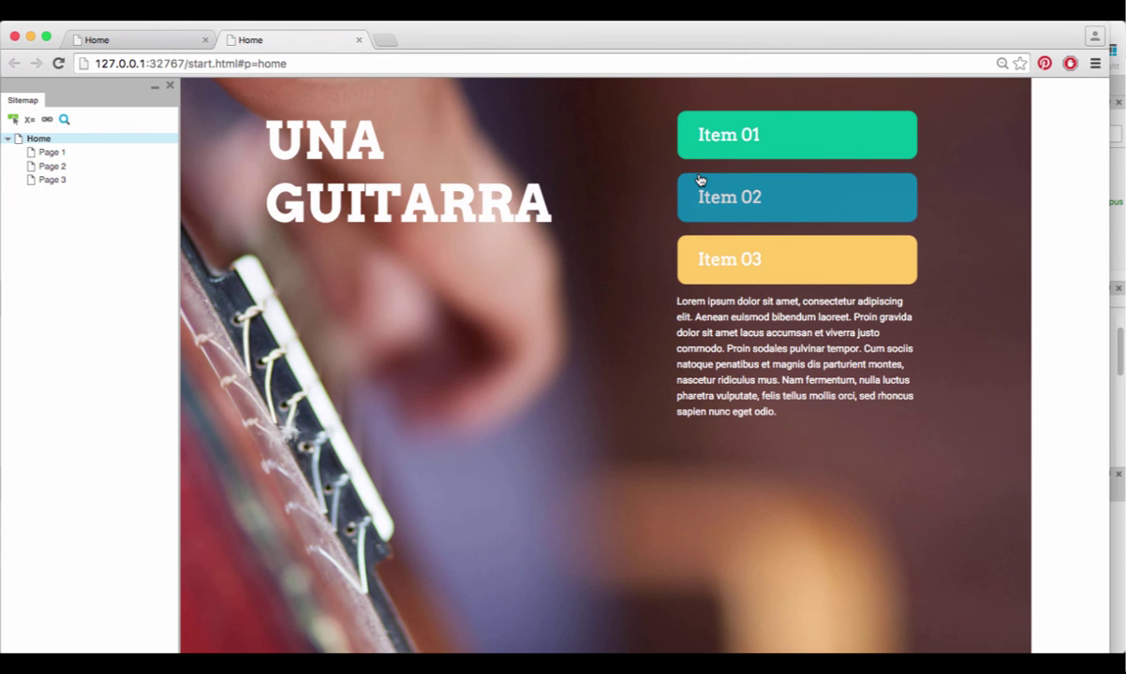
click(699, 180)
click(719, 194)
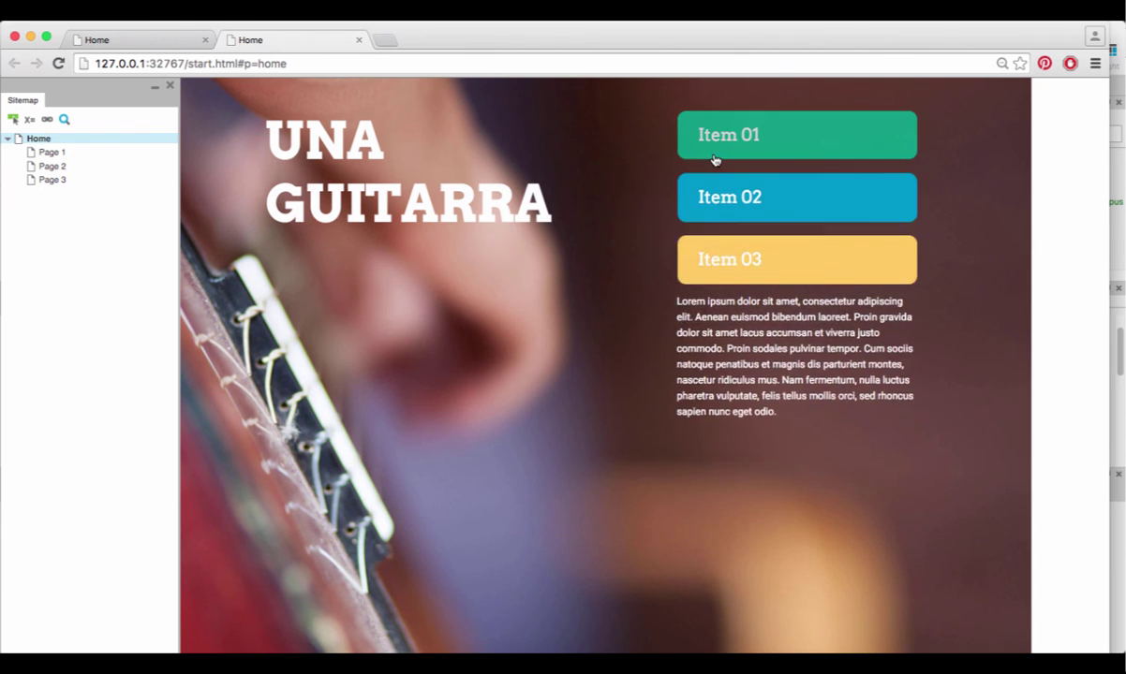
click(713, 159)
click(713, 155)
click(713, 189)
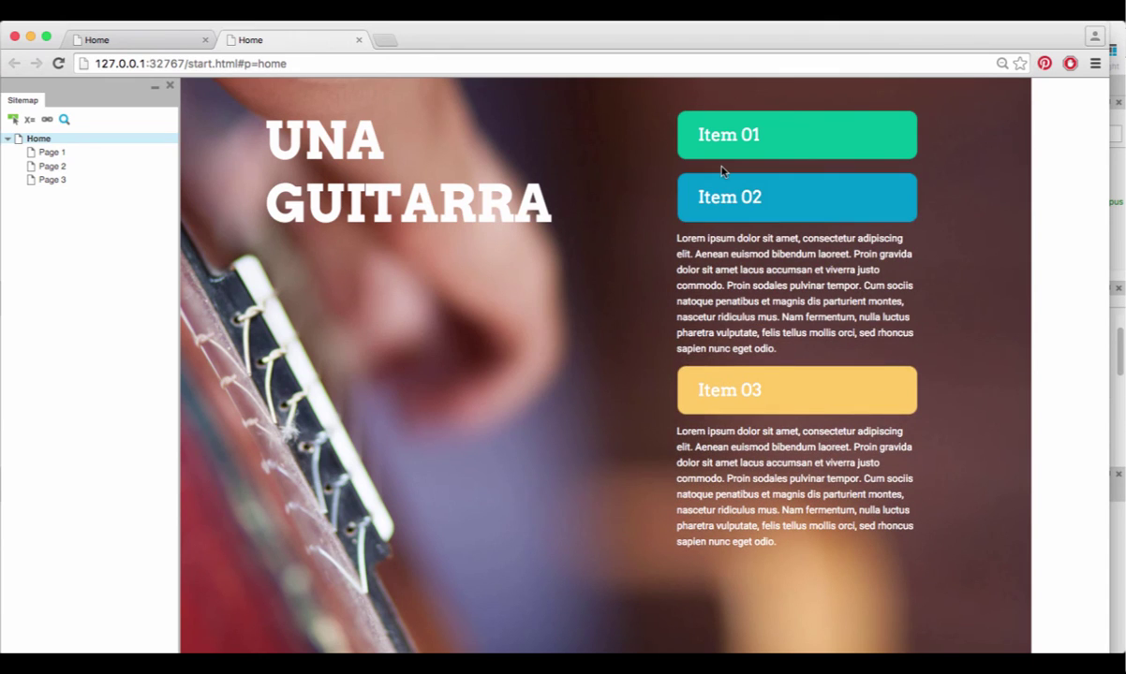